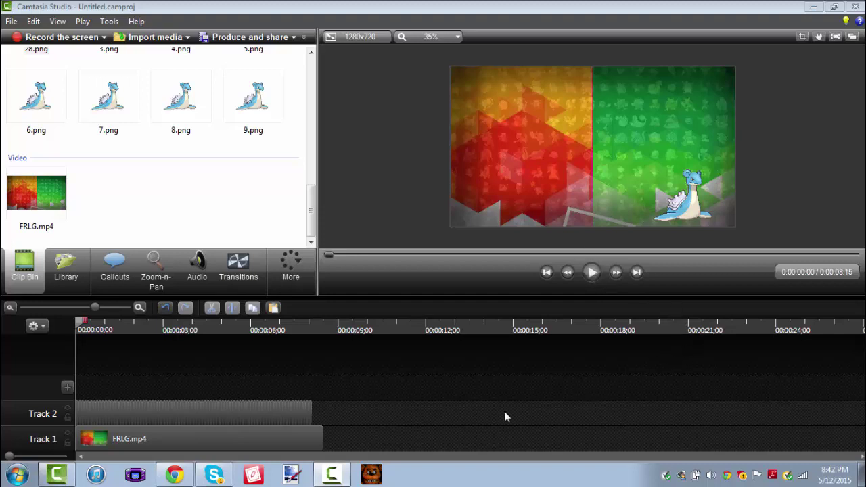
# Bring up Chrome showing Asensio López's YouTube channel.
pyautogui.moveTo(373, 445); pyautogui.dragTo(348, 421)
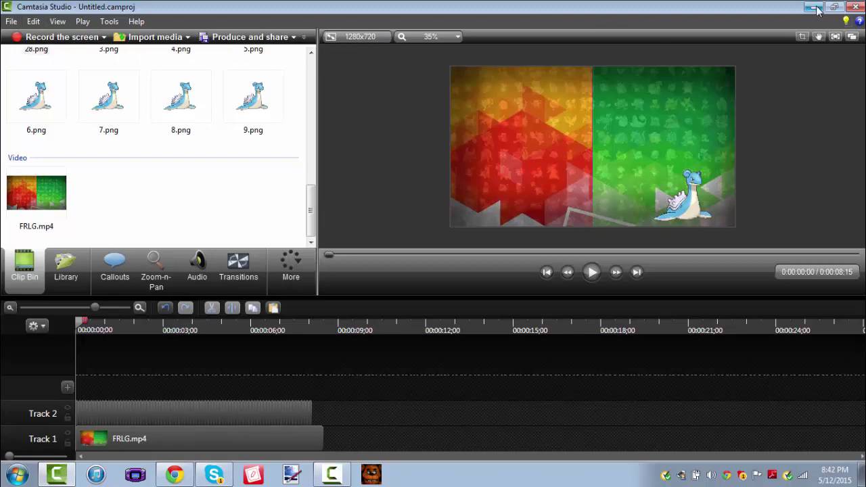
pyautogui.scroll(3, 718, 240)
pyautogui.scroll(-3, 719, 240)
pyautogui.scroll(3, 718, 241)
pyautogui.scroll(-2, 719, 240)
pyautogui.scroll(3, 720, 227)
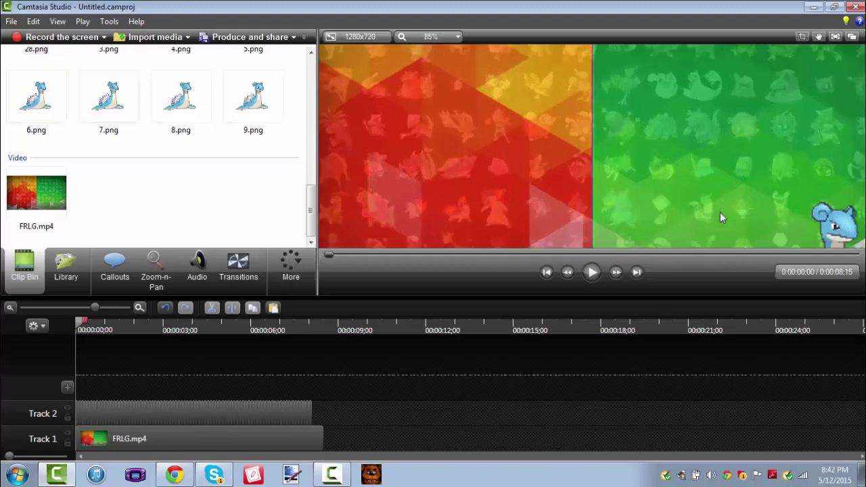
pyautogui.scroll(-3, 721, 217)
pyautogui.scroll(-2, 721, 217)
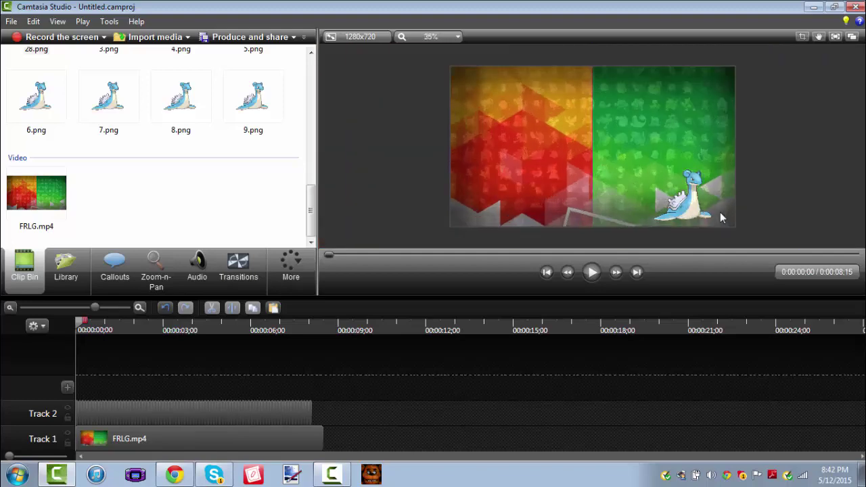
pyautogui.click(175, 475)
pyautogui.scroll(-2, 640, 309)
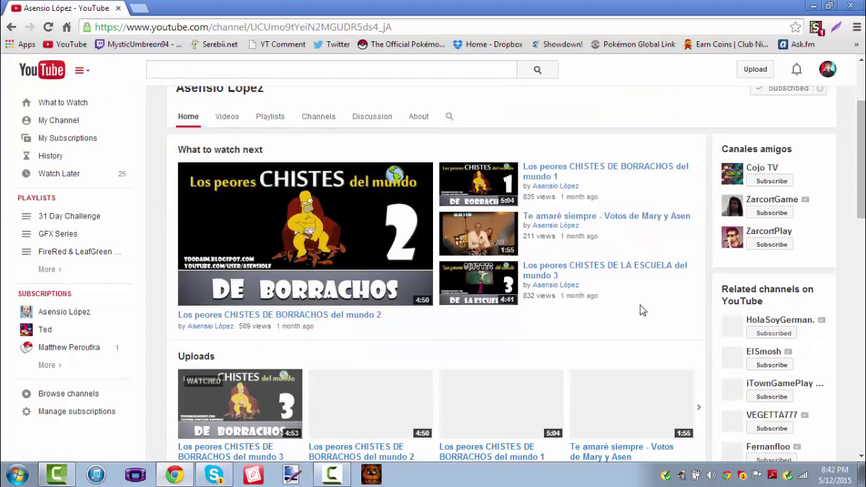
pyautogui.scroll(2, 640, 309)
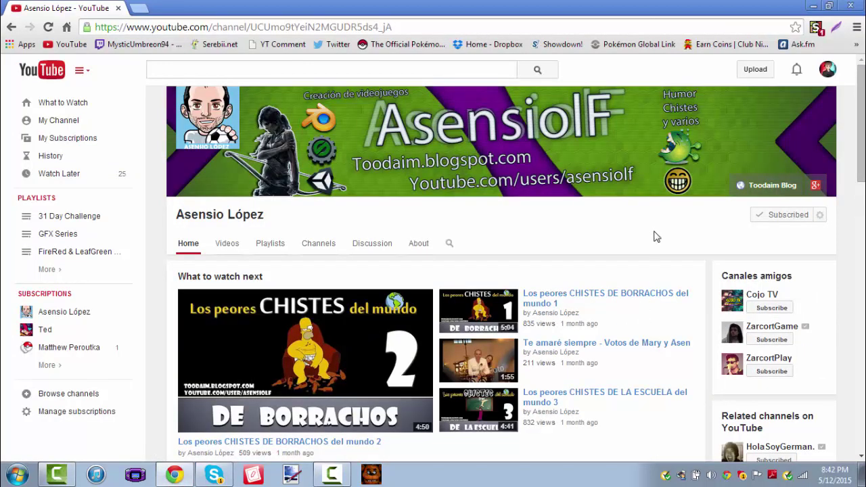
pyautogui.scroll(-1, 653, 236)
pyautogui.scroll(1, 654, 236)
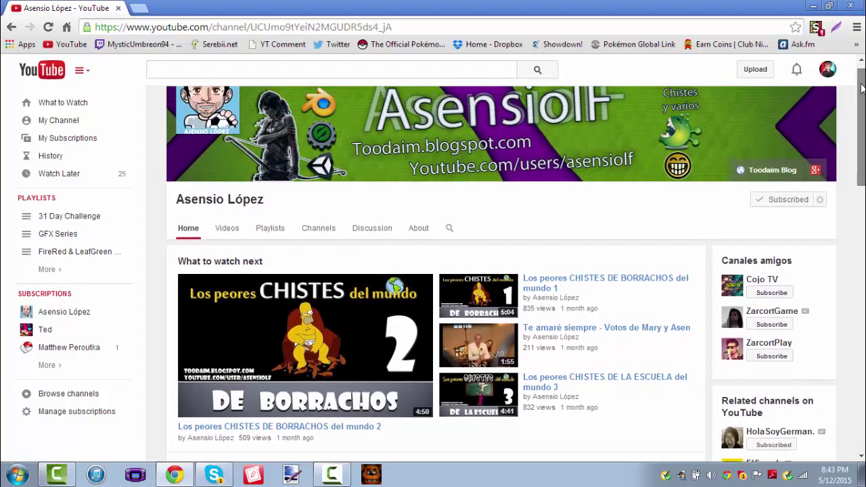
# Minimize and restore Chrome over Camtasia, then open a new blank Google tab.
pyautogui.click(502, 71)
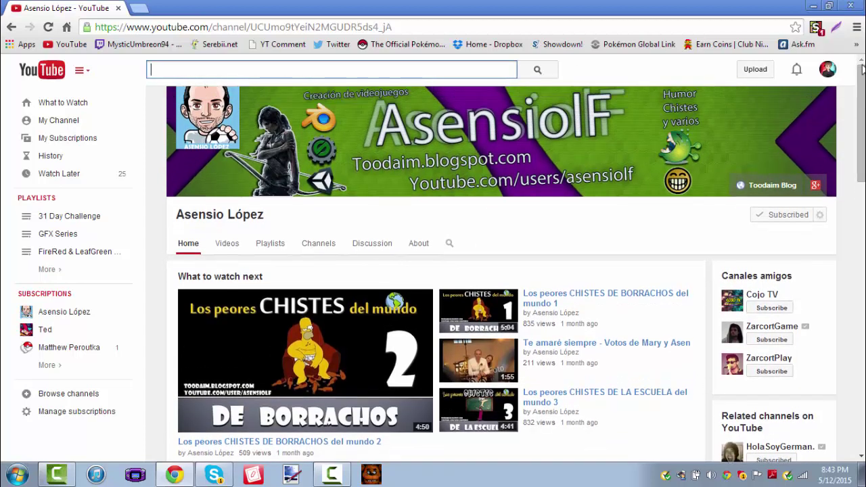
pyautogui.click(818, 6)
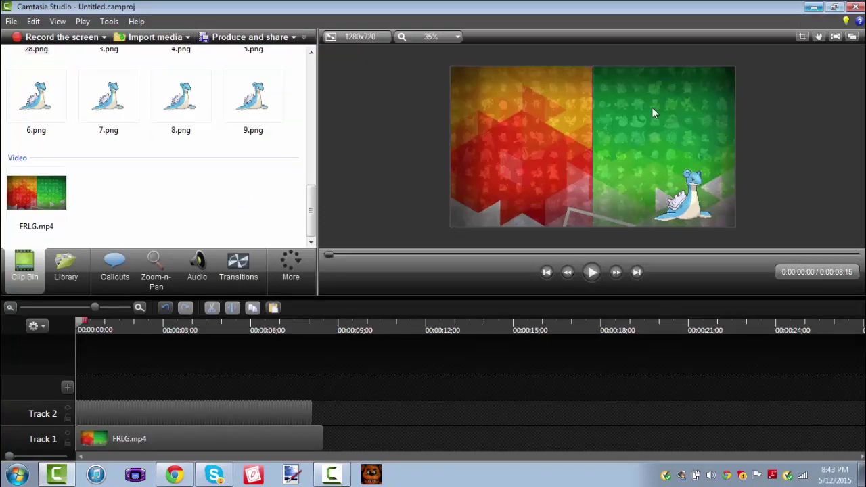
pyautogui.click(182, 472)
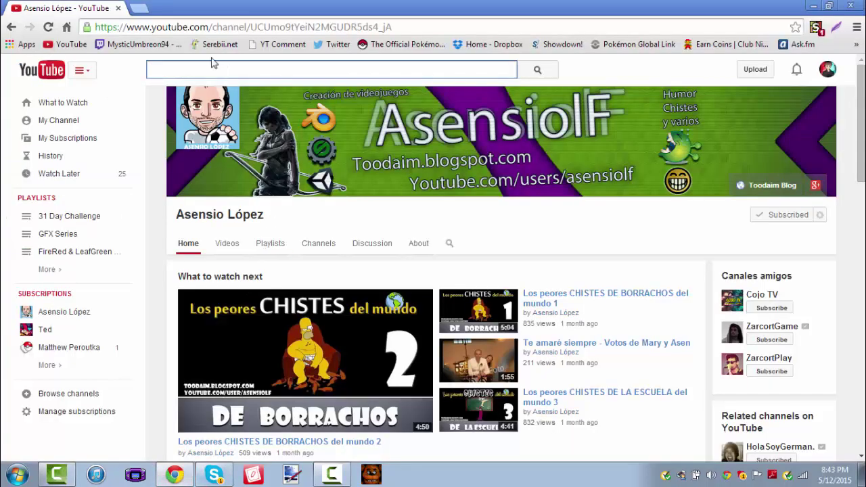
pyautogui.click(139, 9)
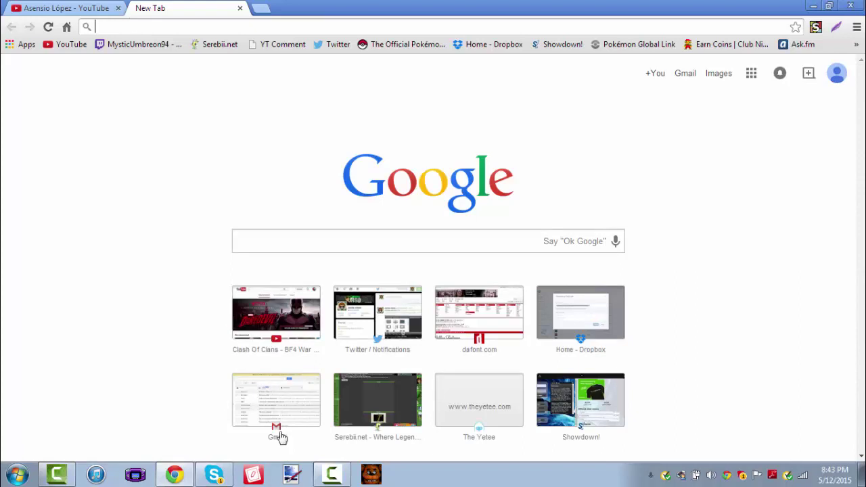
# Run a Google search for 'chespin gif' in the new tab.
pyautogui.click(332, 474)
pyautogui.write('chespin gif')
pyautogui.press('Return')
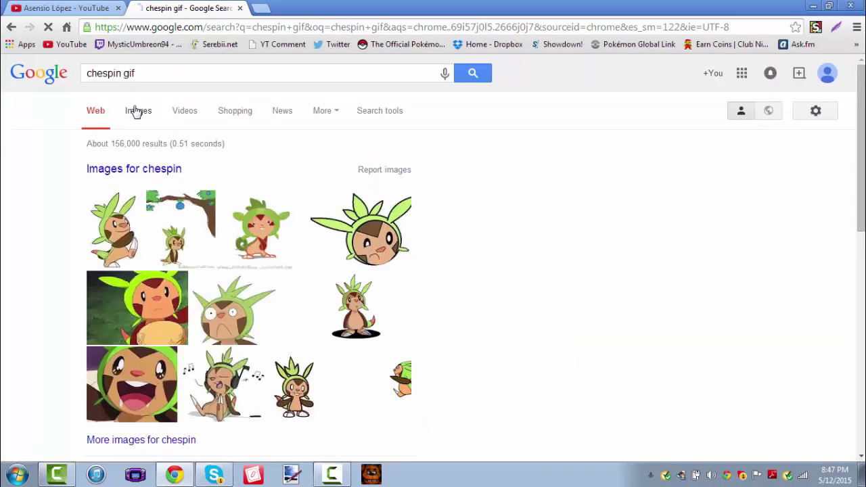
# Switch to Images and preview the tree, DeviantArt and tumblr Chespin GIFs.
pyautogui.click(136, 112)
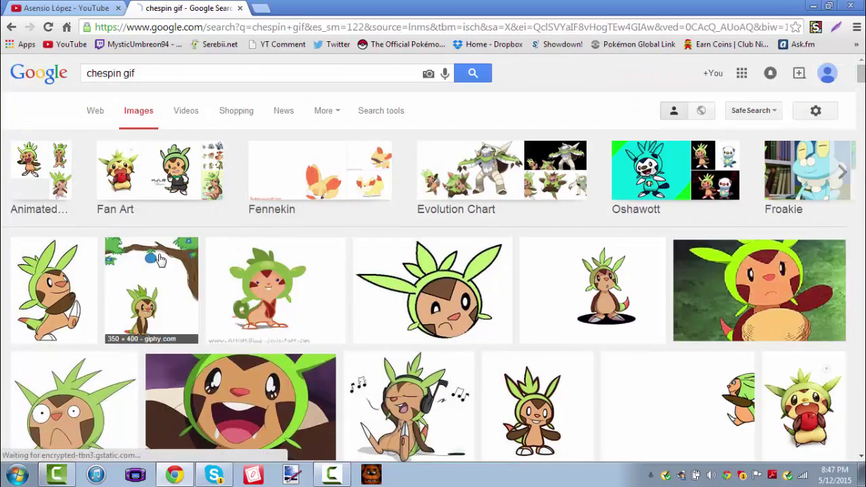
pyautogui.click(159, 260)
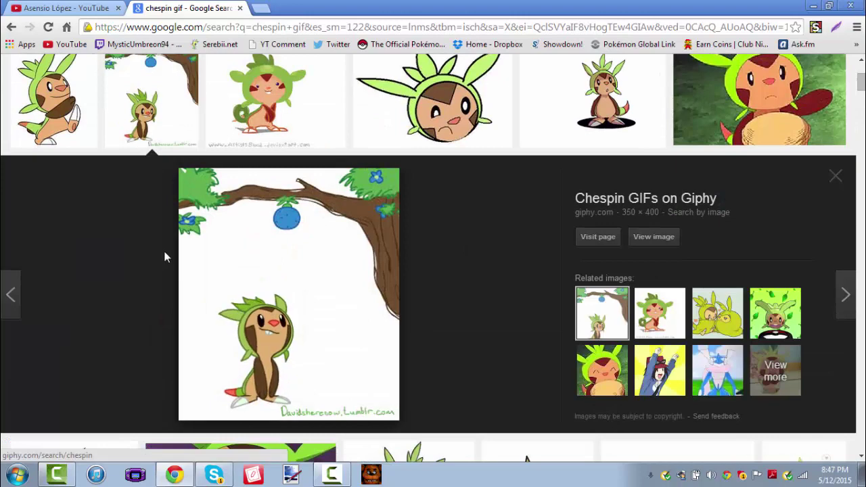
pyautogui.click(448, 128)
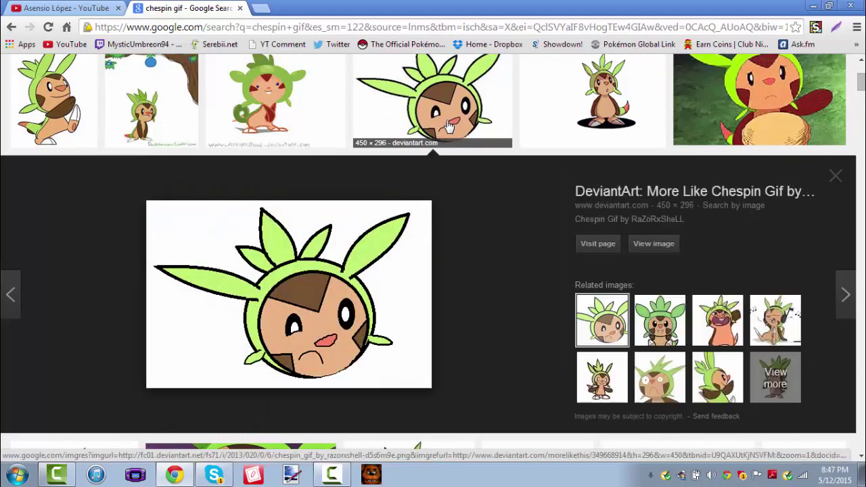
pyautogui.click(590, 99)
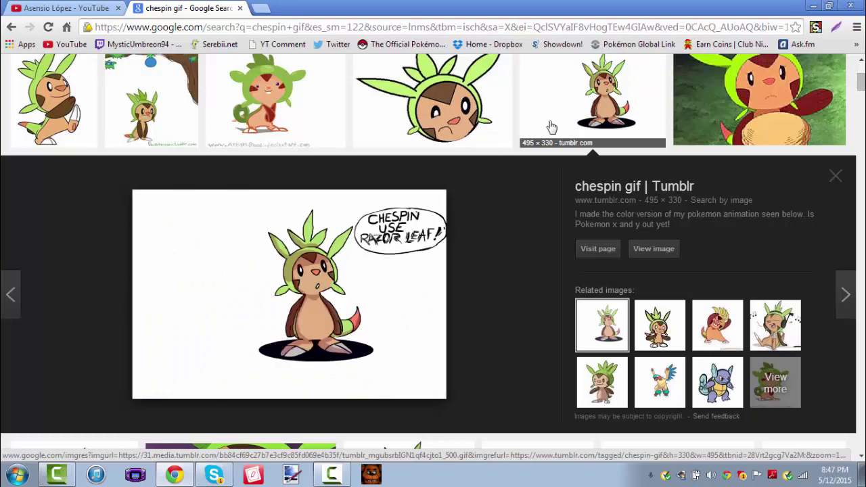
pyautogui.scroll(-2, 551, 126)
pyautogui.scroll(-2, 549, 127)
pyautogui.scroll(-4, 550, 127)
pyautogui.scroll(5, 550, 126)
pyautogui.scroll(-2, 549, 127)
# Preview the standing, related, IGN pixel-art and Happy Tree Friends Chespin images.
pyautogui.click(534, 184)
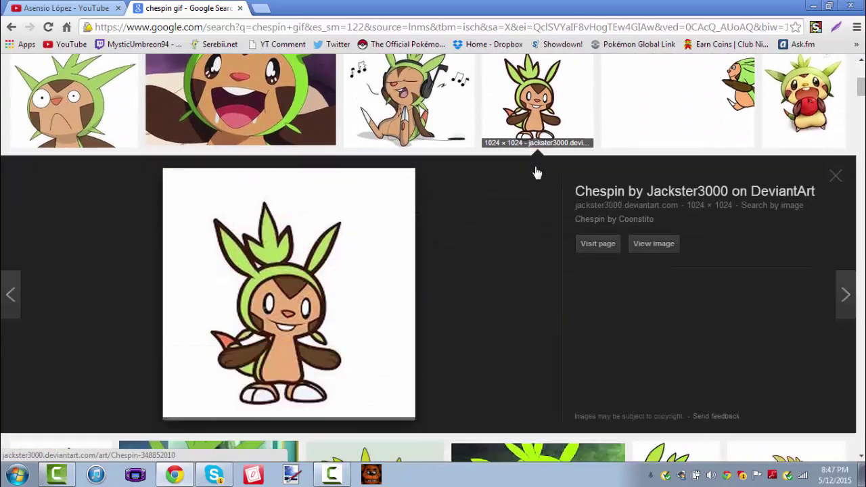
pyautogui.click(658, 316)
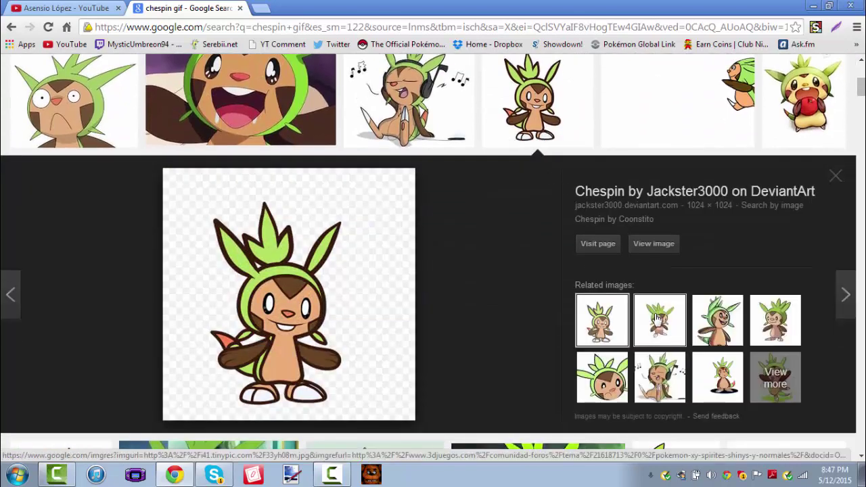
pyautogui.scroll(-5, 507, 288)
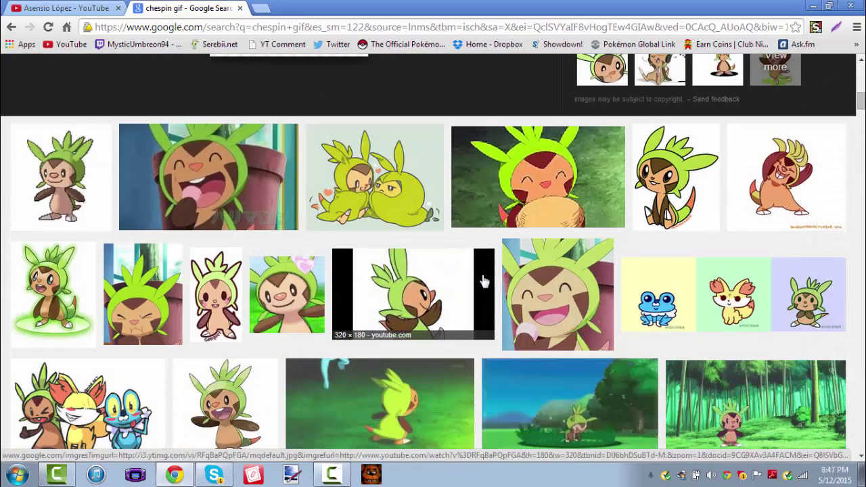
pyautogui.click(77, 184)
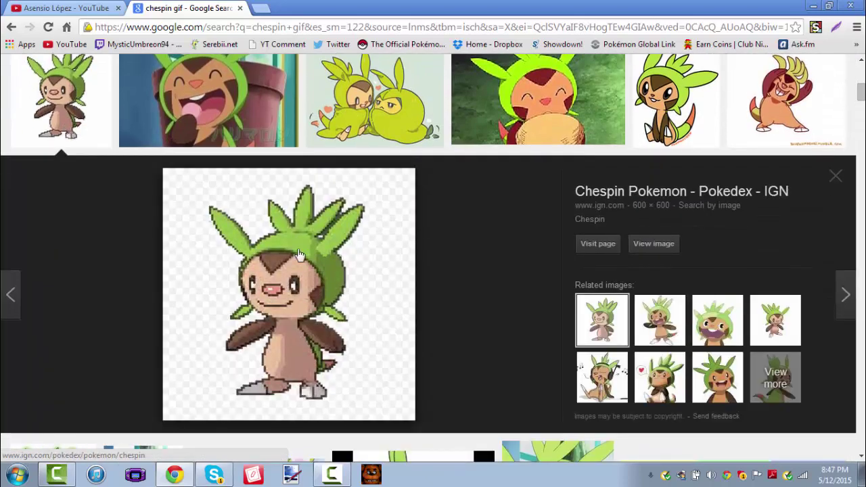
pyautogui.click(699, 321)
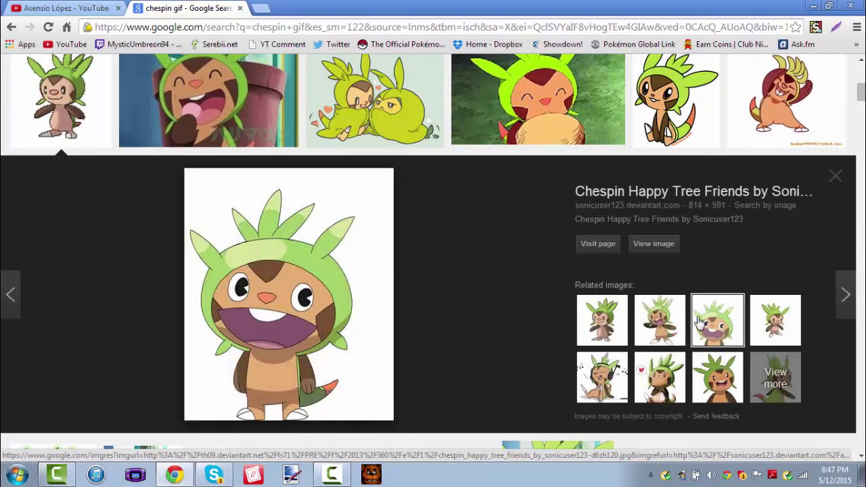
pyautogui.scroll(3, 362, 254)
pyautogui.scroll(2, 362, 255)
pyautogui.scroll(2, 362, 255)
pyautogui.scroll(-1, 101, 230)
pyautogui.scroll(1, 123, 222)
# Preview more Chespin images, ending on the bluekomadori DeviantArt one.
pyautogui.moveTo(150, 290)
pyautogui.click(80, 266)
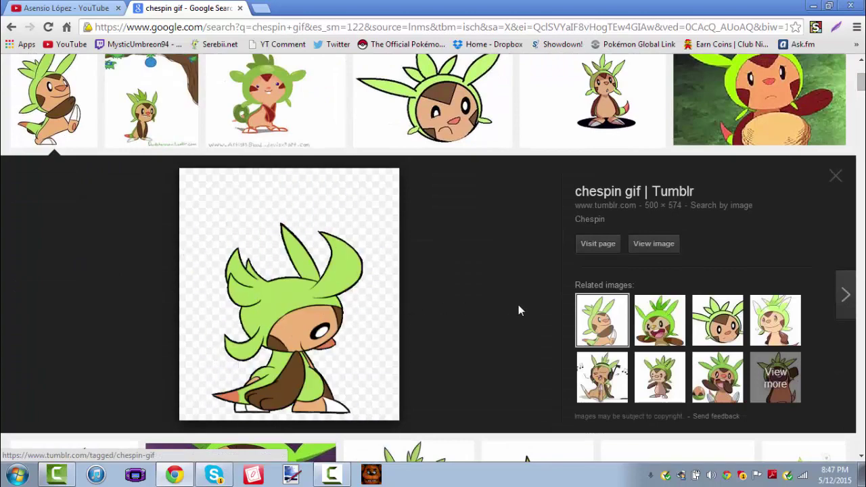
pyautogui.click(731, 325)
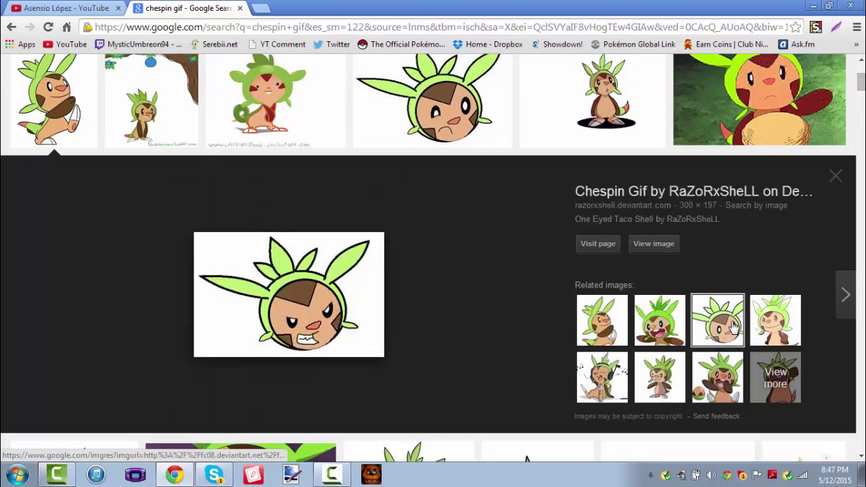
pyautogui.scroll(-2, 697, 321)
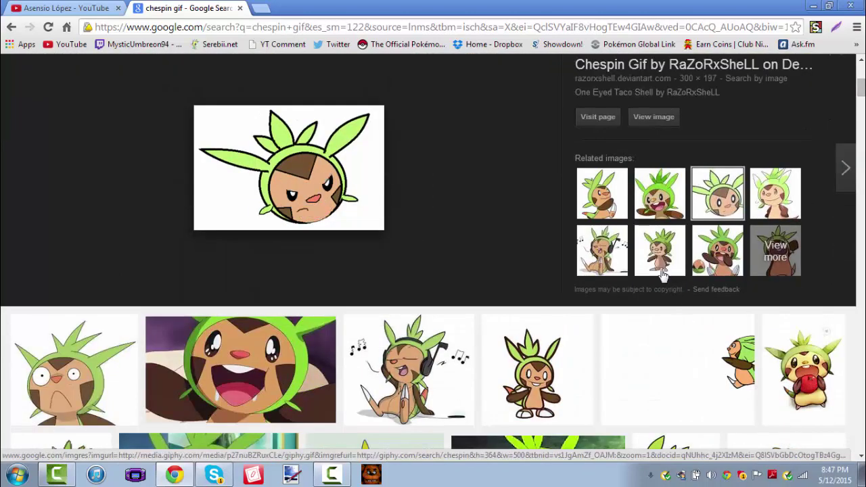
pyautogui.click(602, 250)
pyautogui.click(659, 251)
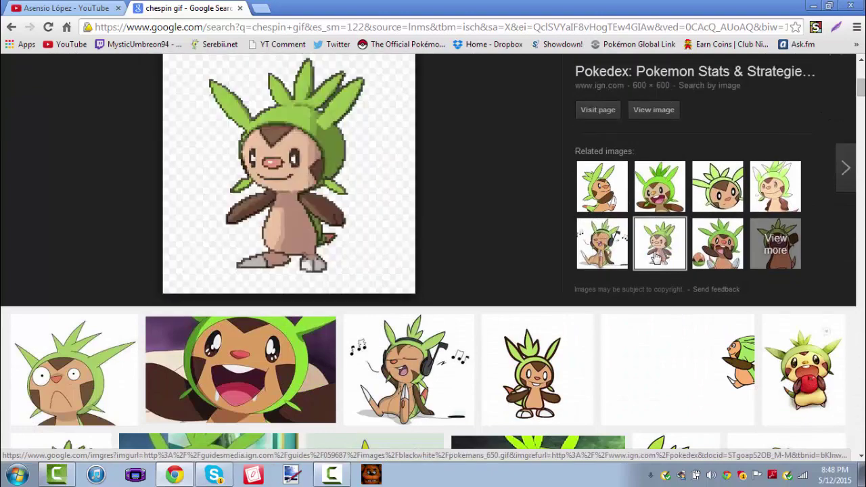
pyautogui.scroll(3, 654, 256)
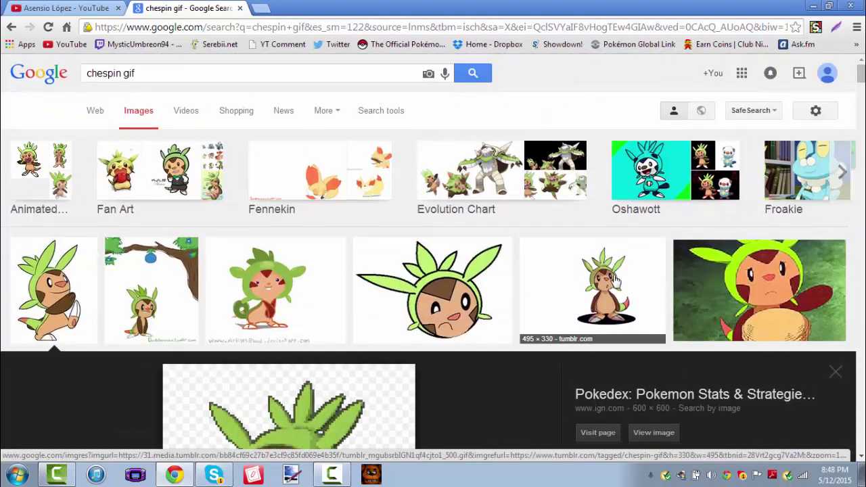
pyautogui.click(613, 277)
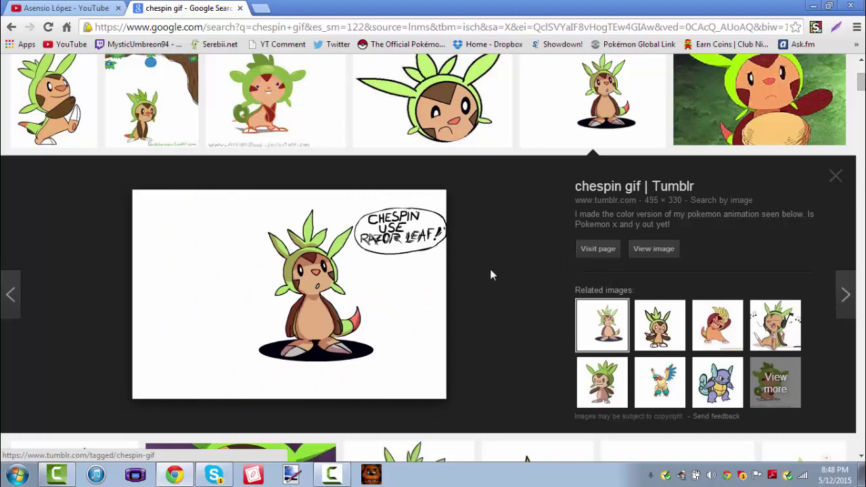
pyautogui.click(718, 325)
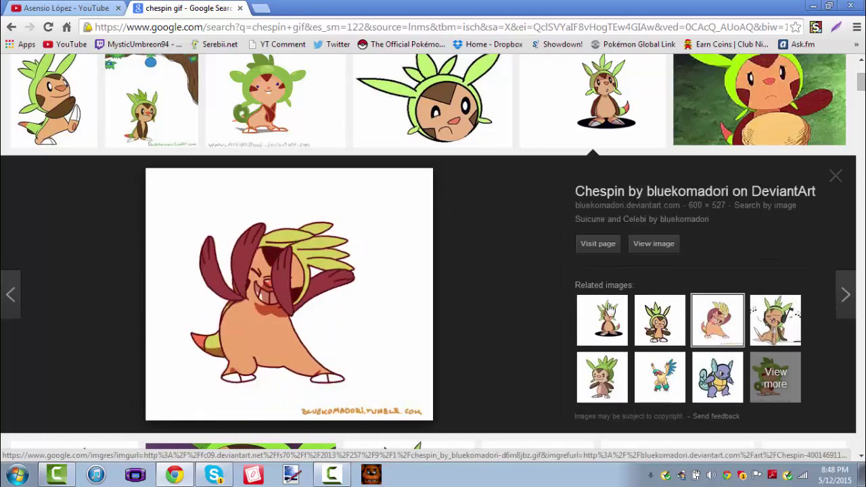
pyautogui.scroll(1, 386, 277)
pyautogui.scroll(2, 381, 242)
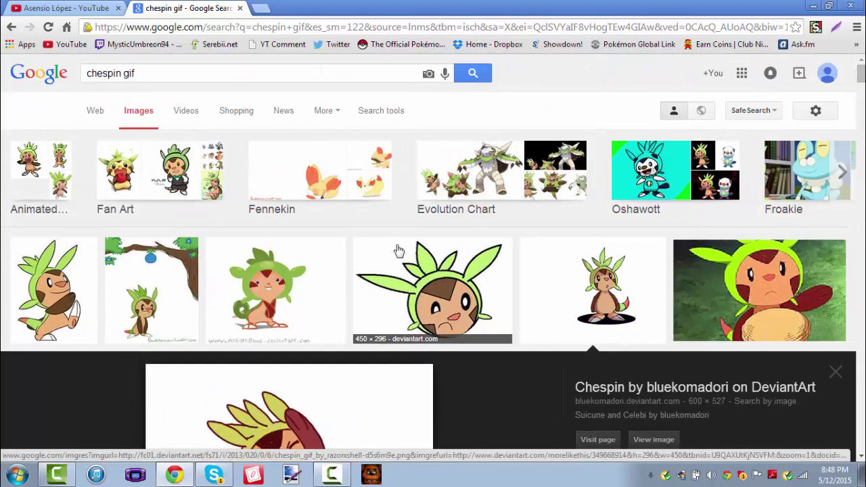
# Change the image search to 'chespin sprite gif'.
pyautogui.click(125, 75)
pyautogui.write('sprite')
pyautogui.press('Return')
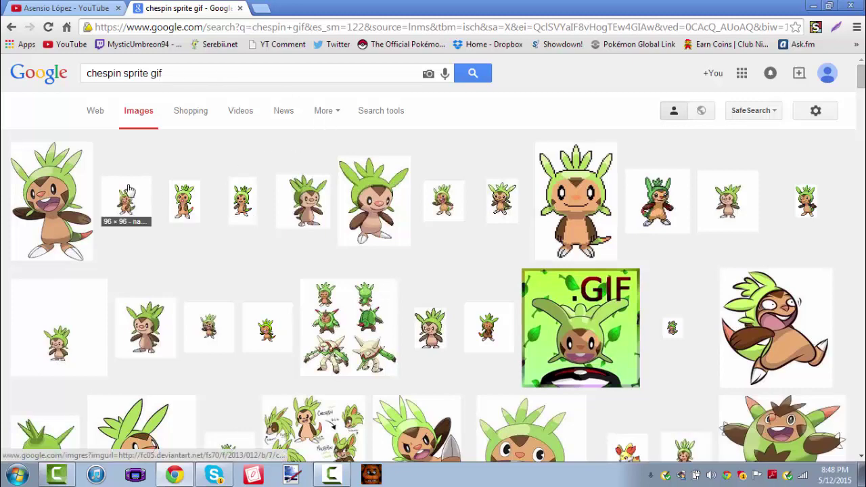
# Compare Chespin sprite results, ending on the related Chespin XY.gif preview.
pyautogui.click(127, 197)
pyautogui.click(66, 117)
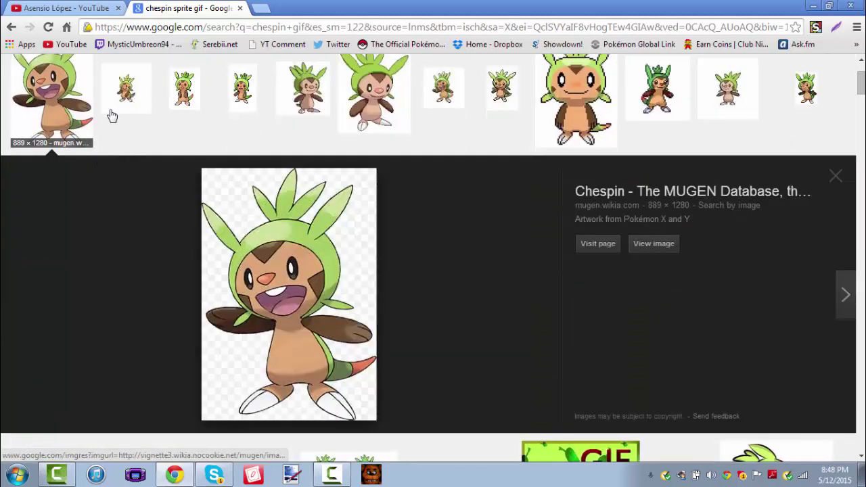
pyautogui.click(310, 82)
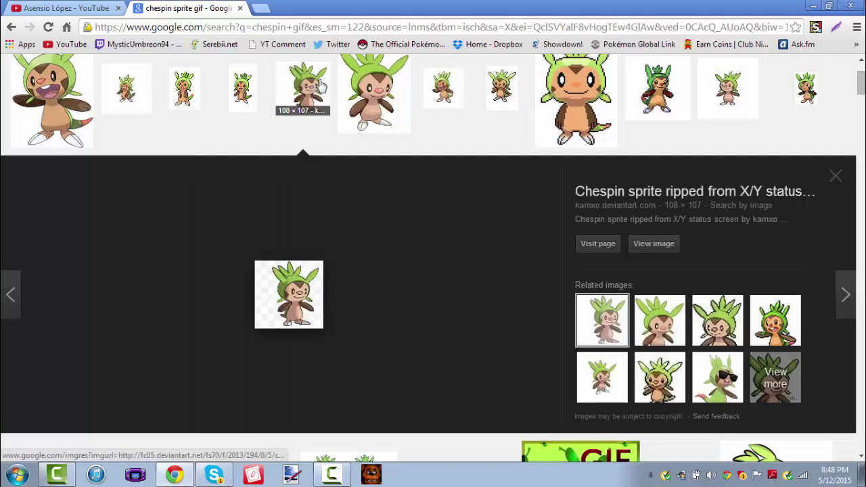
pyautogui.click(371, 95)
pyautogui.click(436, 82)
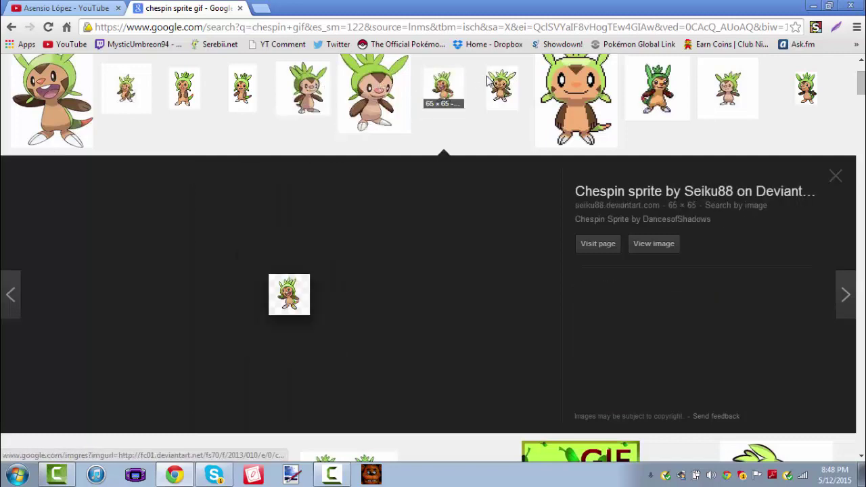
pyautogui.click(504, 85)
pyautogui.click(571, 82)
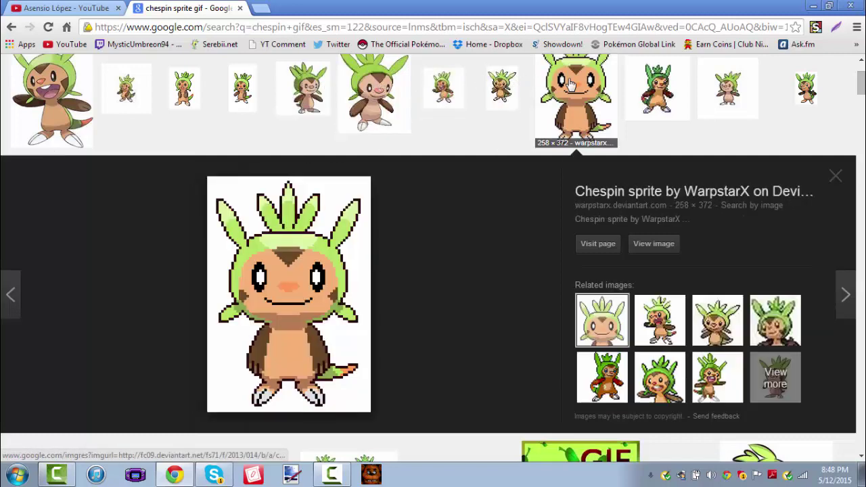
pyautogui.click(648, 93)
pyautogui.click(720, 86)
pyautogui.scroll(-1, 721, 86)
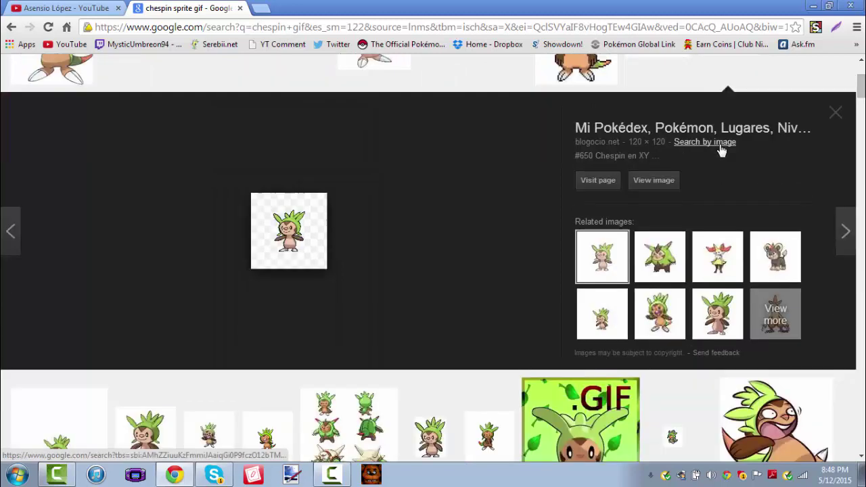
pyautogui.scroll(-1, 721, 147)
pyautogui.click(602, 249)
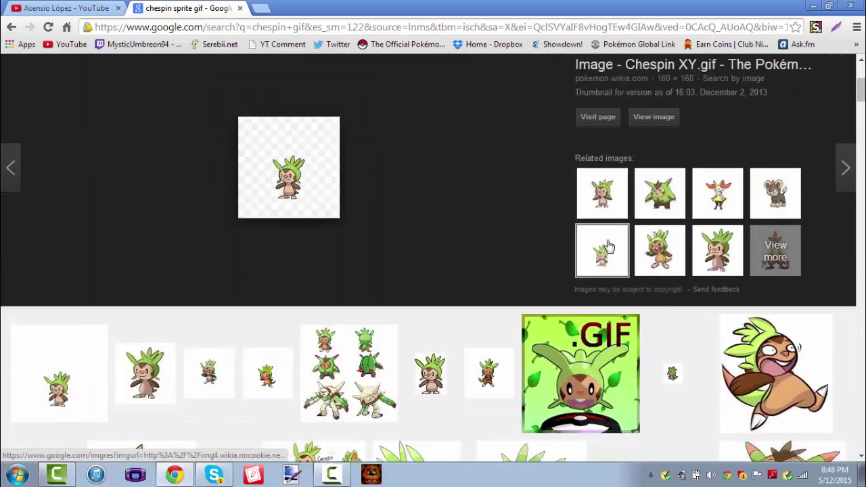
# Save the previewed sprite to the Desktop as Chespin_XY.gif.
pyautogui.scroll(3, 382, 177)
pyautogui.scroll(-1, 383, 184)
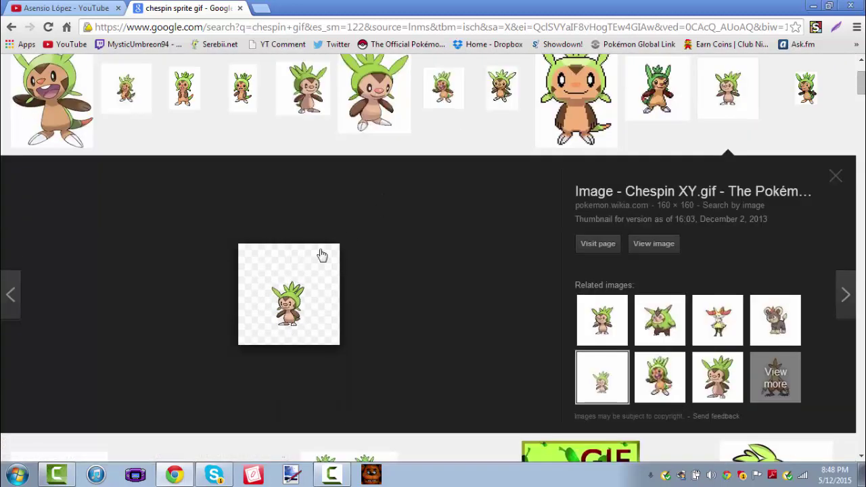
pyautogui.rightClick(300, 284)
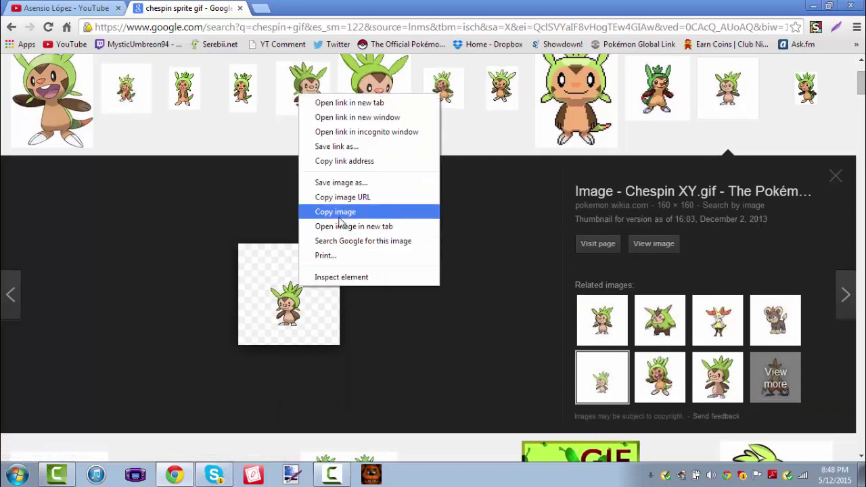
pyautogui.click(354, 184)
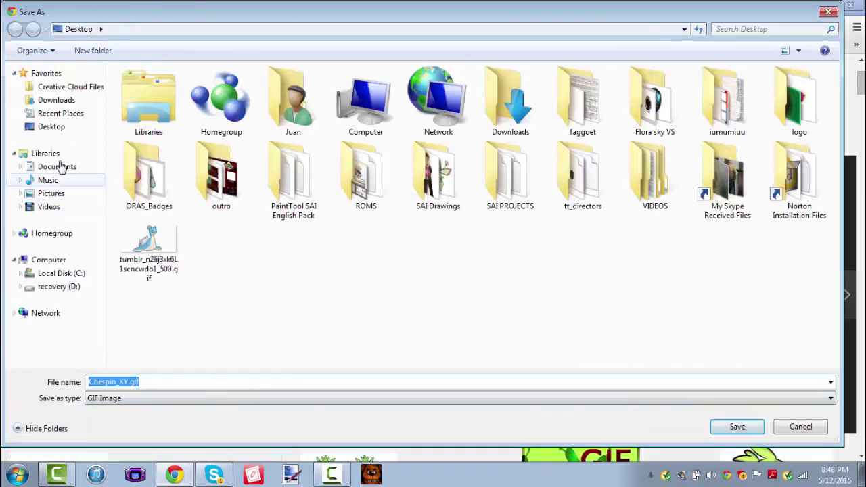
pyautogui.click(738, 428)
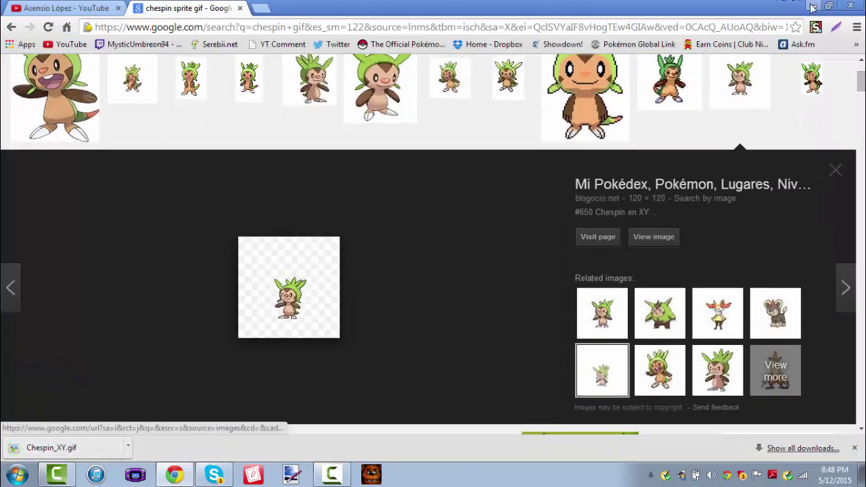
# Import Chespin_XY.gif from the Desktop into Camtasia's clip bin.
pyautogui.click(812, 5)
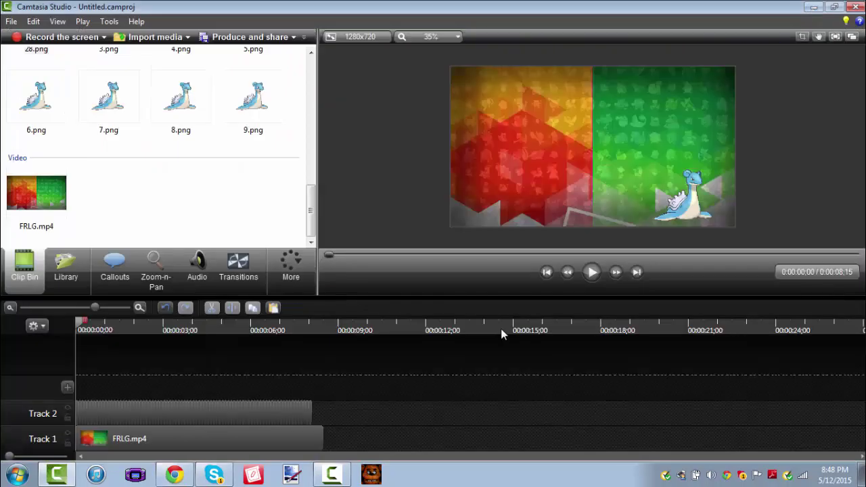
pyautogui.click(135, 37)
pyautogui.click(54, 127)
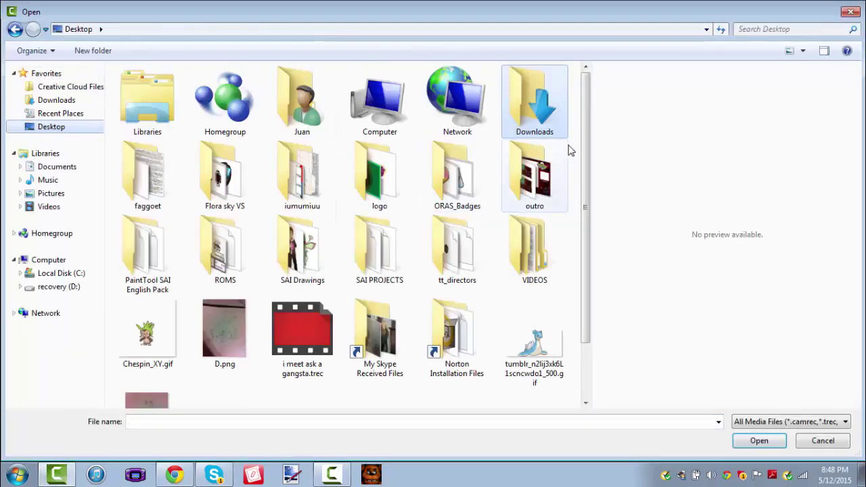
pyautogui.moveTo(586, 144); pyautogui.dragTo(574, 278)
pyautogui.click(146, 268)
pyautogui.doubleClick(146, 268)
# Place Chespin_XY.gif on a track above the video, enlarge it, and preview playback.
pyautogui.moveTo(35, 187); pyautogui.dragTo(95, 364)
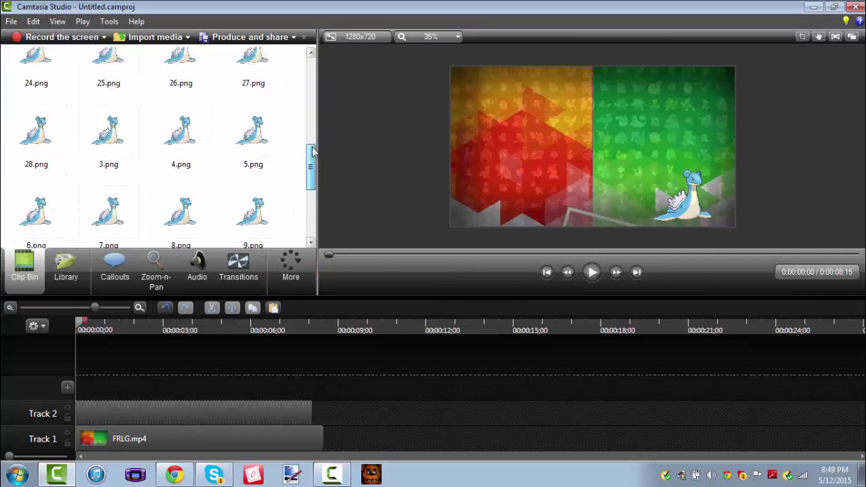
pyautogui.moveTo(312, 142)
pyautogui.mouseDown()
pyautogui.moveTo(318, 55)
pyautogui.moveTo(308, 216)
pyautogui.mouseUp()
pyautogui.moveTo(31, 101); pyautogui.dragTo(82, 398)
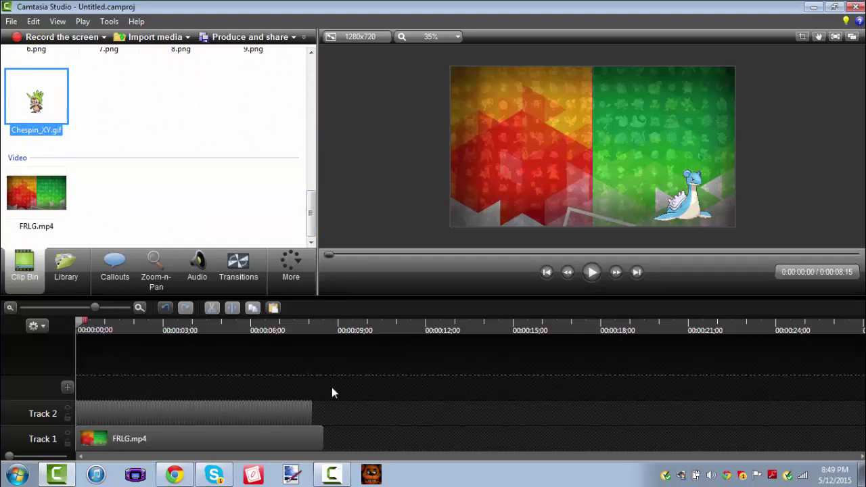
pyautogui.moveTo(30, 82); pyautogui.dragTo(93, 389)
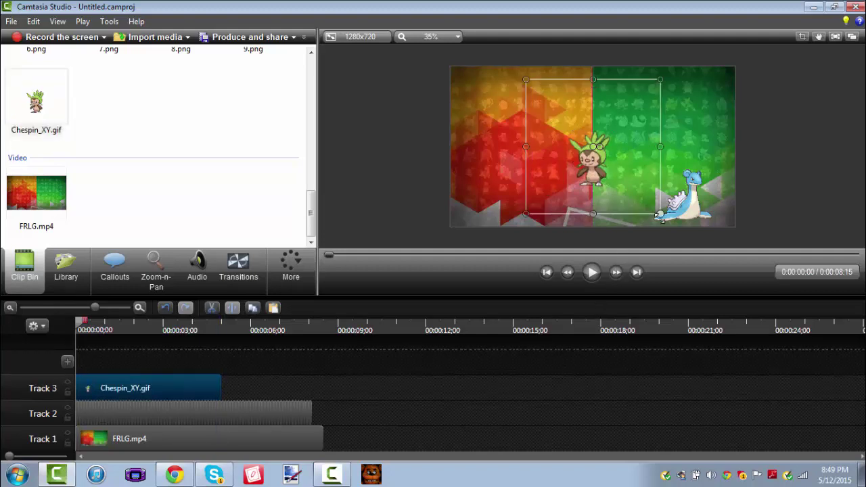
pyautogui.moveTo(611, 164); pyautogui.dragTo(673, 226)
pyautogui.click(592, 271)
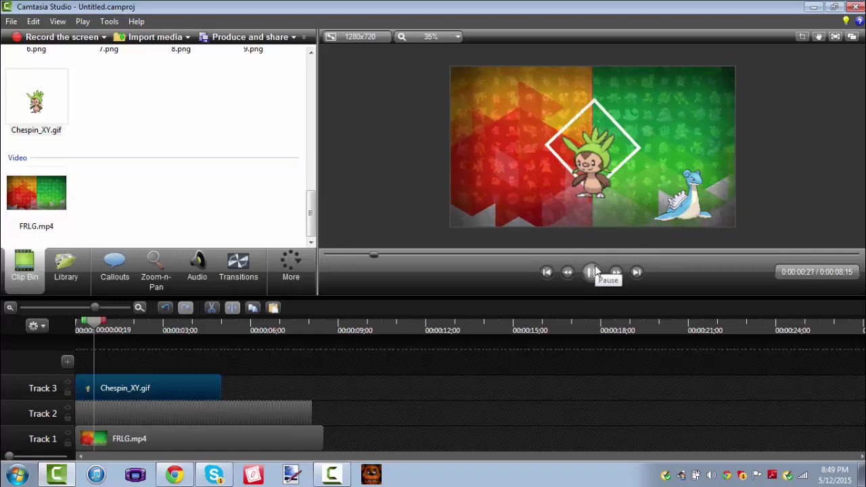
pyautogui.click(593, 271)
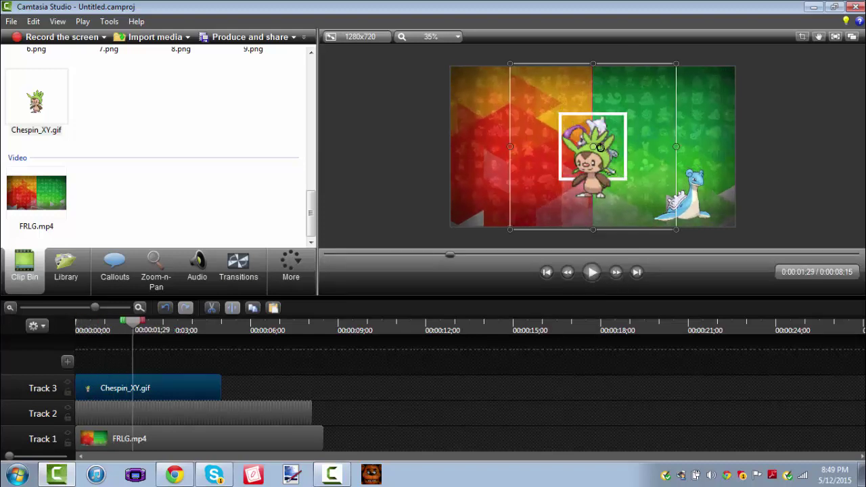
pyautogui.click(592, 271)
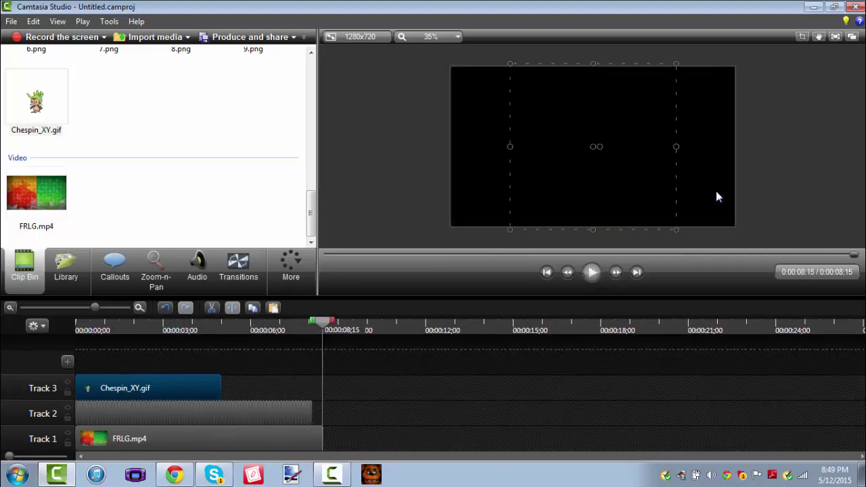
# Delete the Chespin clip from Track 3 and minimize Camtasia to the desktop.
pyautogui.rightClick(188, 382)
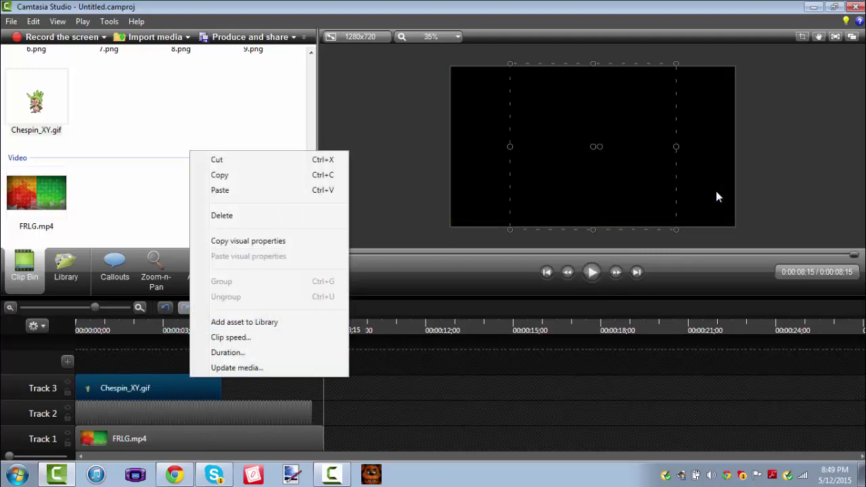
pyautogui.click(203, 214)
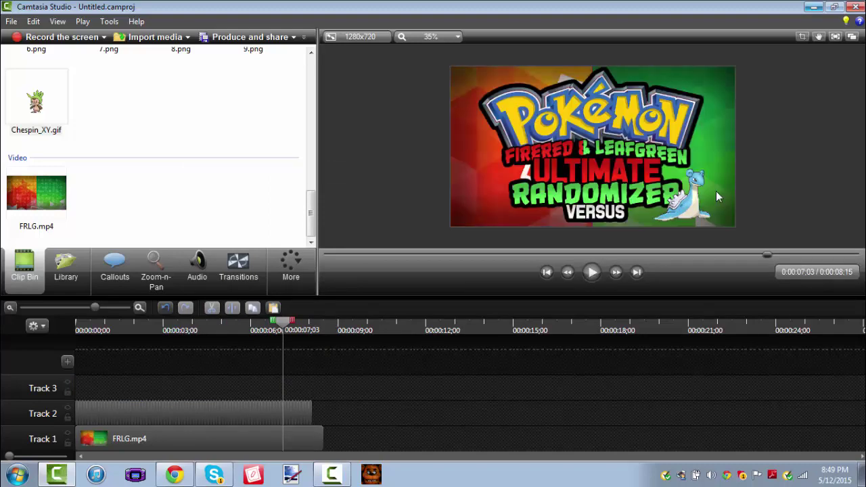
pyautogui.press('super+d')
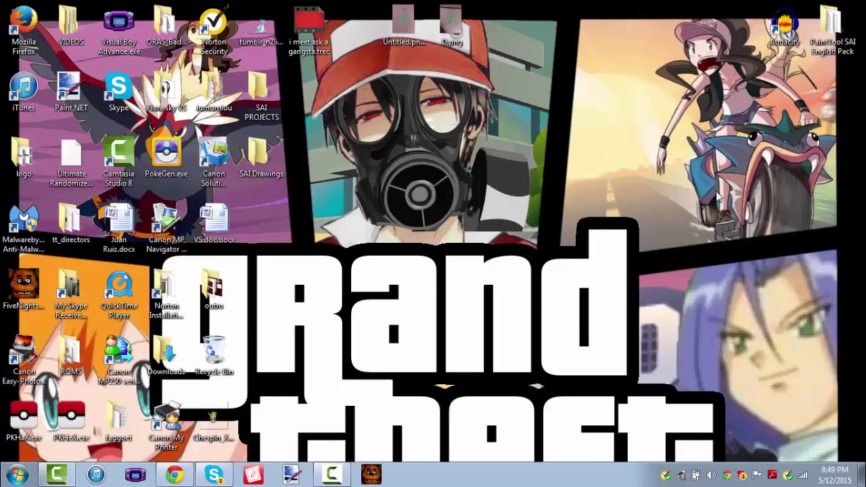
pyautogui.press('super+5')
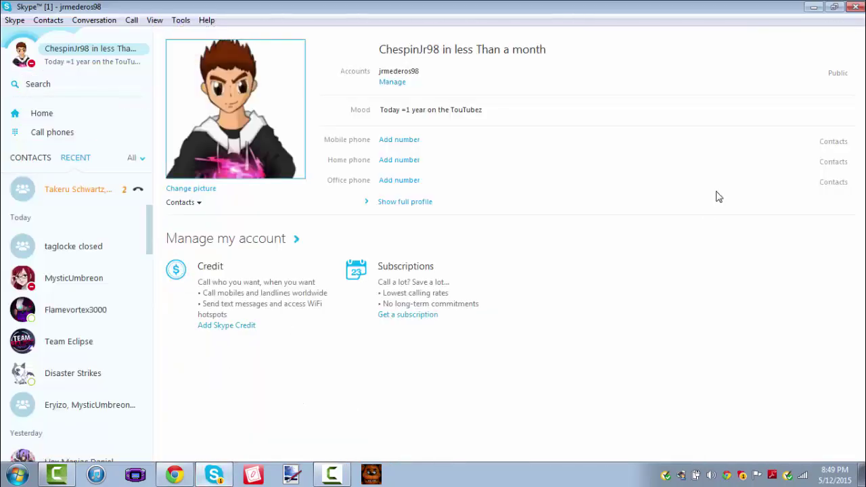
pyautogui.press('super+4')
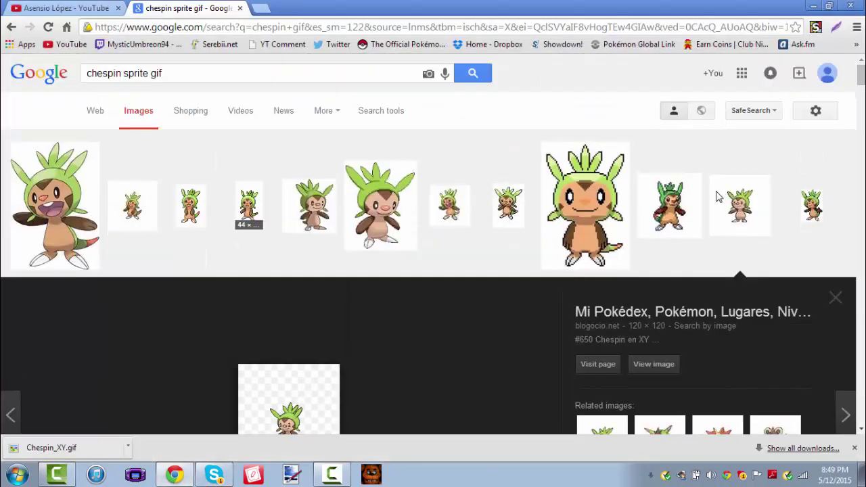
pyautogui.scroll(-1, 718, 196)
pyautogui.scroll(2, 718, 196)
pyautogui.scroll(1, 719, 196)
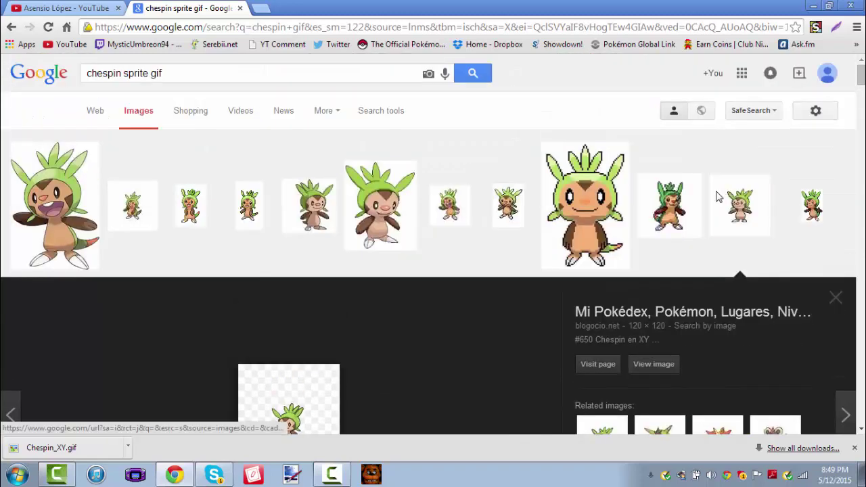
pyautogui.press('Down')
pyautogui.press('Down')
pyautogui.press('Down')
pyautogui.press('Return')
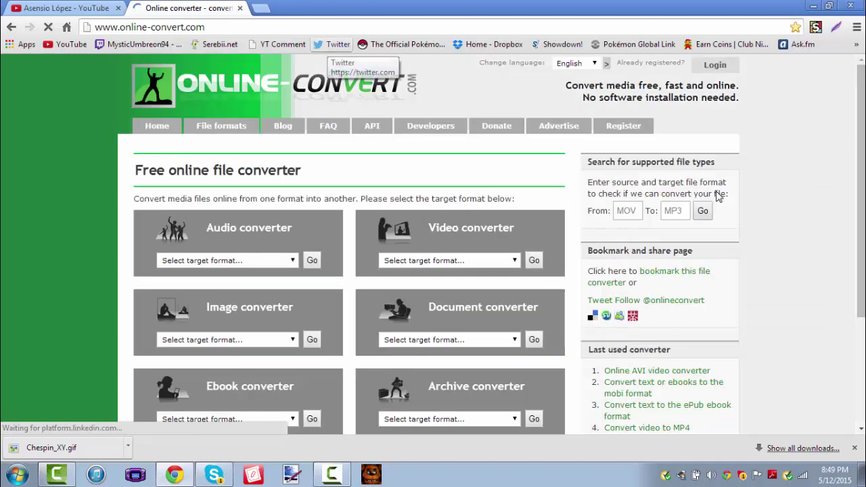
pyautogui.scroll(-1, 719, 196)
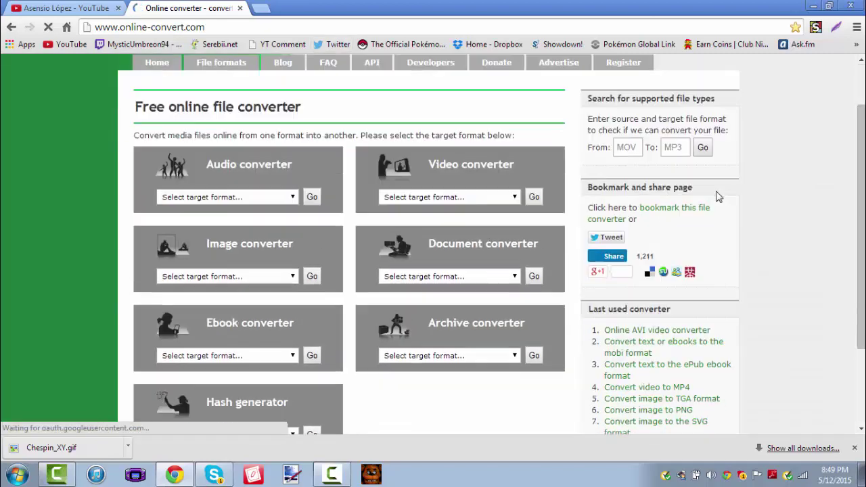
pyautogui.scroll(1, 719, 196)
pyautogui.scroll(-1, 718, 196)
pyautogui.scroll(1, 719, 196)
pyautogui.scroll(-1, 719, 196)
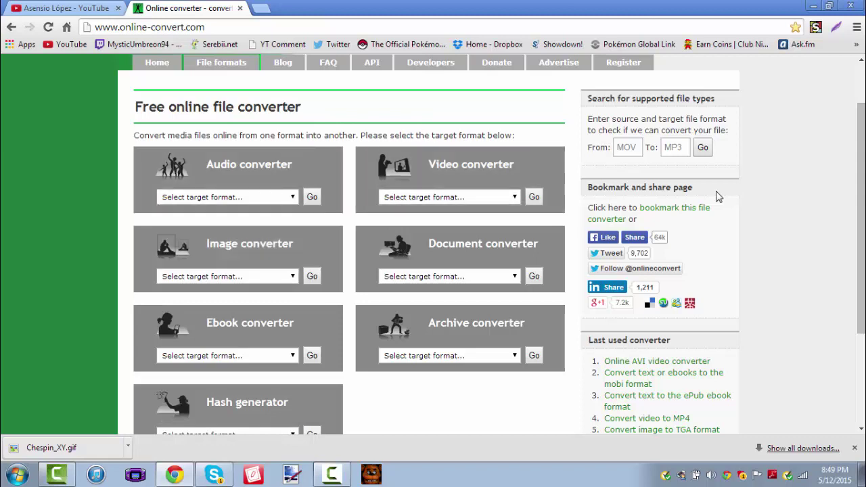
# Choose PNG as the image converter's target format.
pyautogui.hotkey('alt', 'Down')
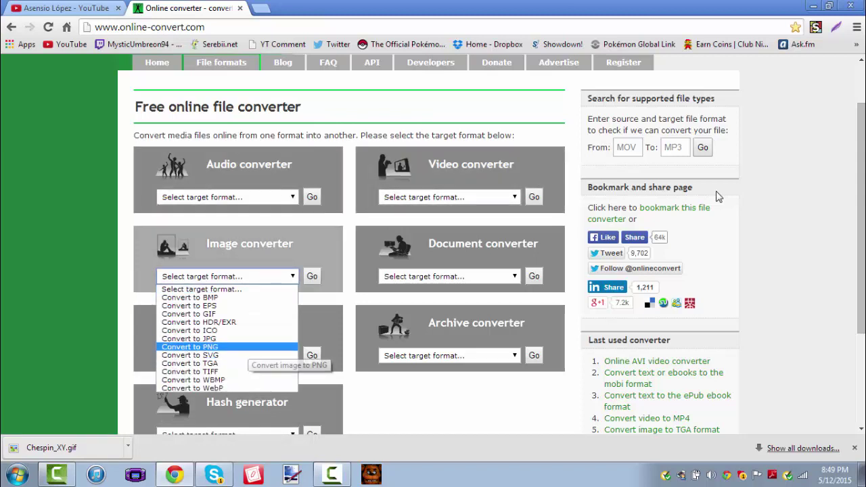
pyautogui.press('Return')
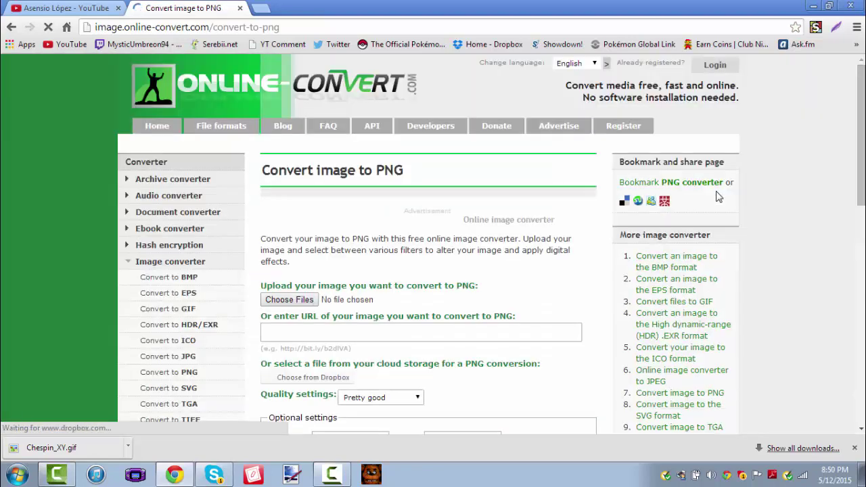
pyautogui.scroll(-1, 719, 196)
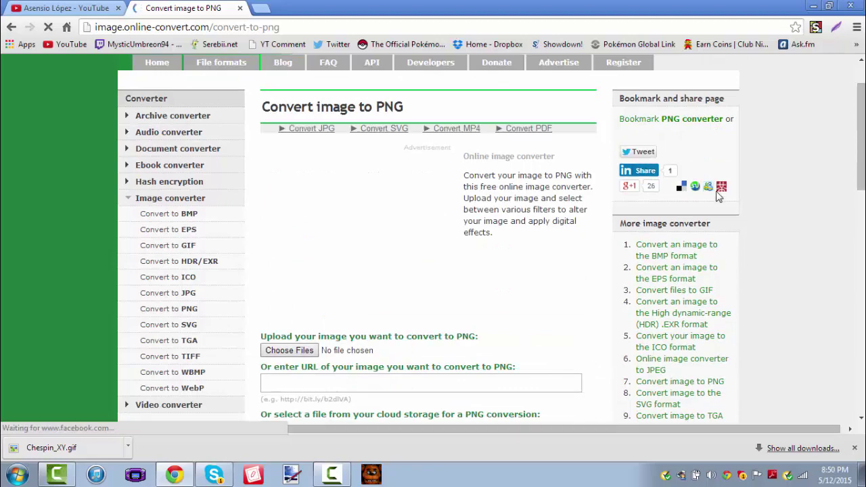
# Pick Chespin_XY.gif from the Desktop as the upload file.
pyautogui.hotkey('ctrl', 'o')
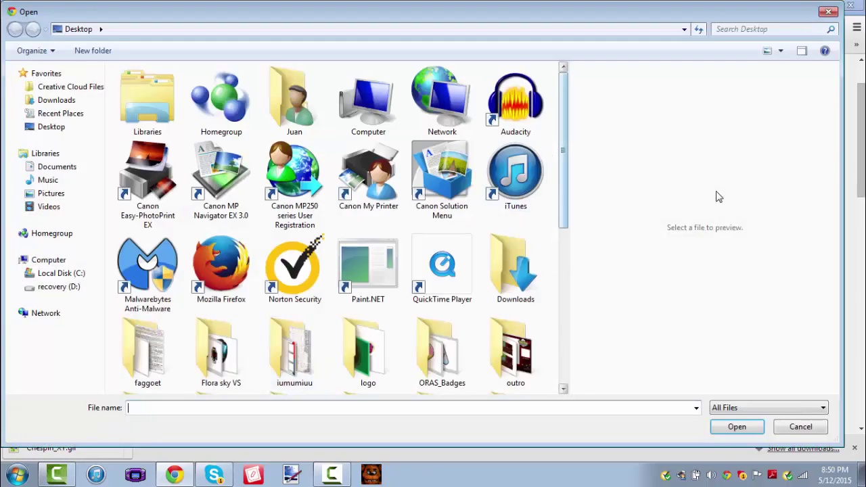
pyautogui.scroll(-3, 719, 196)
pyautogui.scroll(-2, 719, 197)
pyautogui.write('ch')
pyautogui.press('Return')
pyautogui.scroll(-1, 718, 196)
pyautogui.scroll(-2, 718, 196)
pyautogui.scroll(-1, 719, 196)
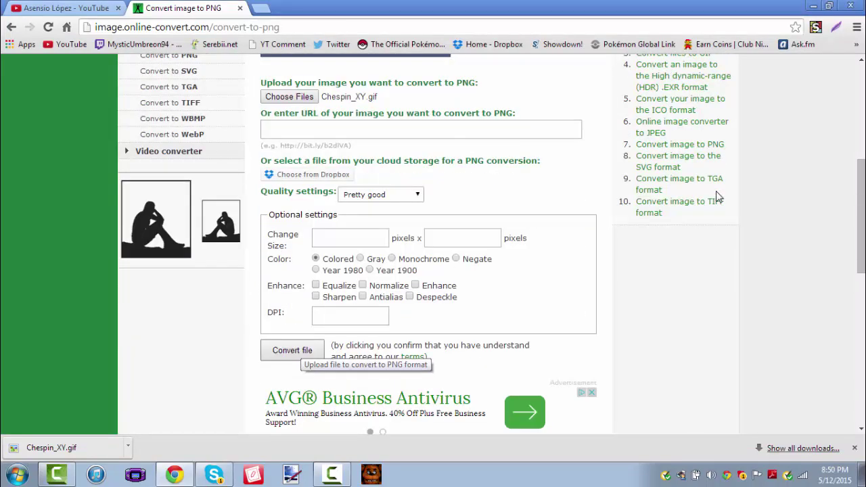
# Convert the file and wait for the processed_file zip to download.
pyautogui.click(298, 350)
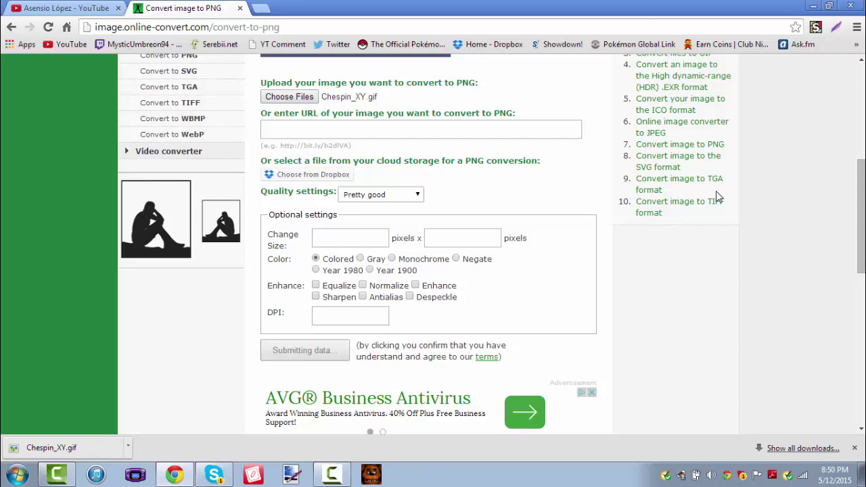
pyautogui.scroll(-2, 719, 196)
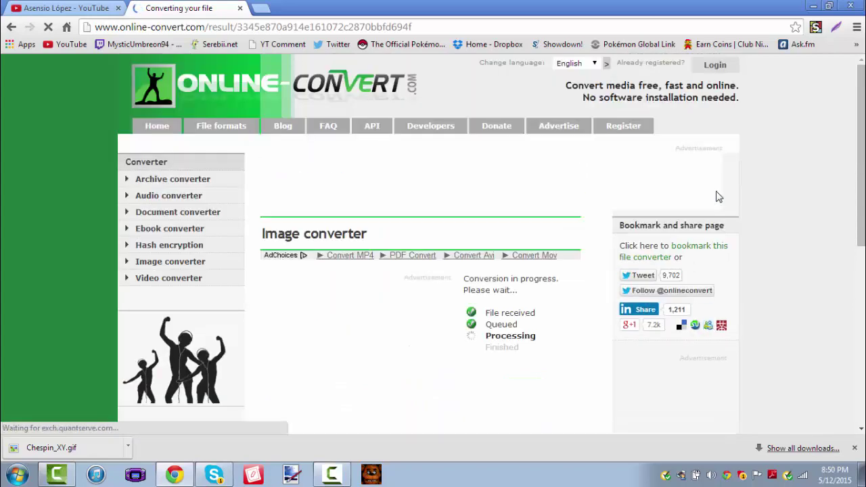
pyautogui.scroll(-1, 719, 196)
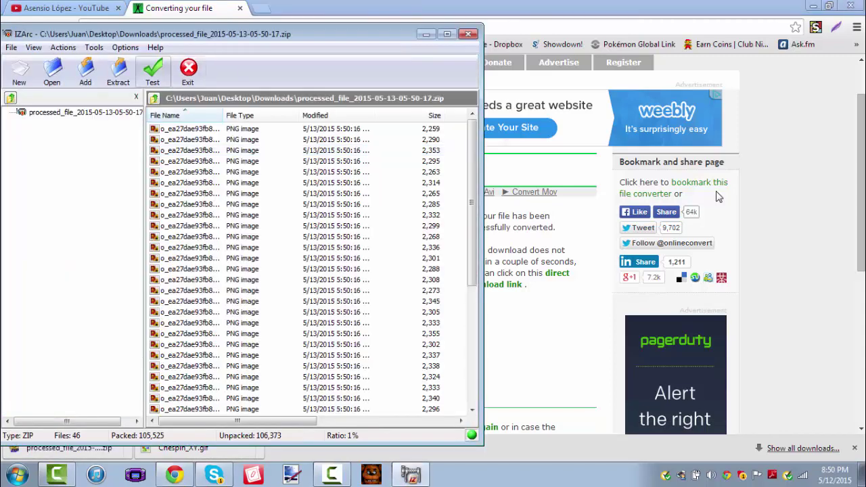
# Extract all 46 PNG frames from the processed_file zip with IZArc into its default folder.
pyautogui.click(118, 71)
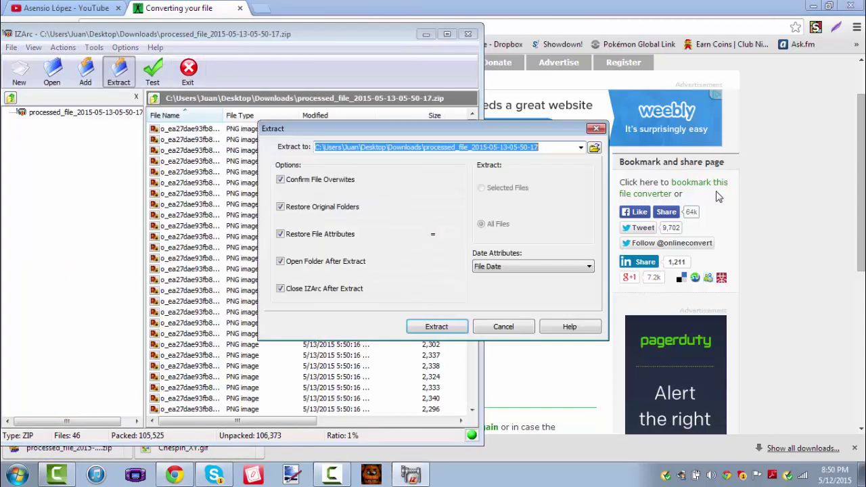
pyautogui.press('Return')
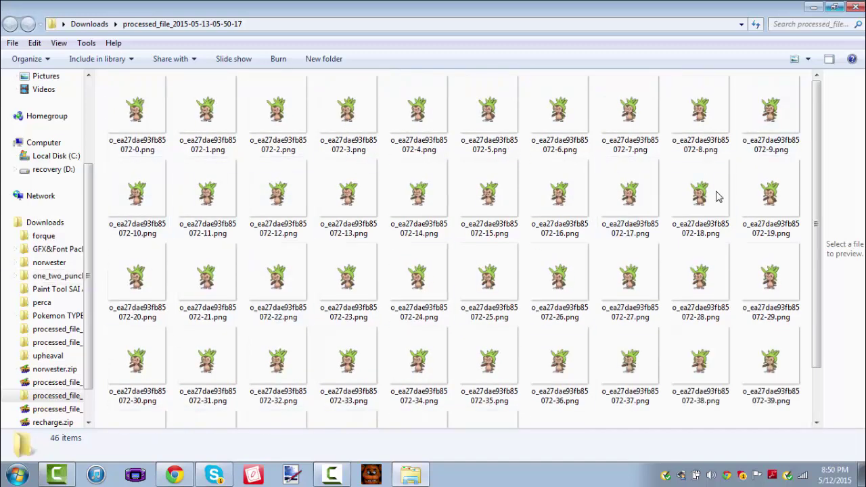
# Rename the first two Chespin frame files with their sequence numbers.
pyautogui.rightClick(120, 95)
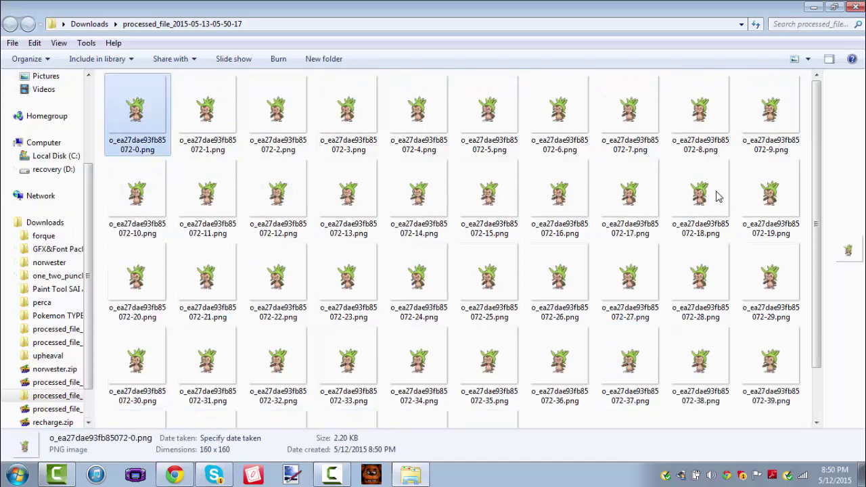
pyautogui.press('Down')
pyautogui.press('Down')
pyautogui.press('Down')
pyautogui.press('Down')
pyautogui.press('Down')
pyautogui.press('Down')
pyautogui.press('Down')
pyautogui.press('Down')
pyautogui.press('Return')
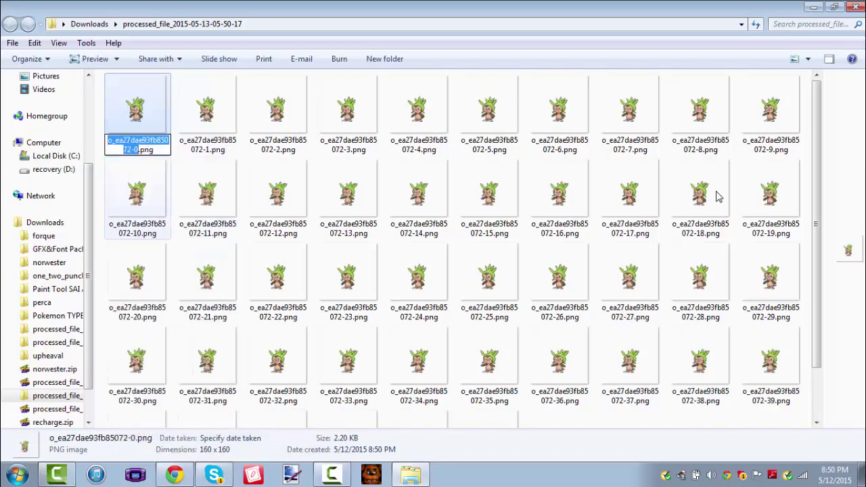
pyautogui.write('01')
pyautogui.press('Return')
pyautogui.press('Menu')
pyautogui.press('Down')
pyautogui.press('Down')
pyautogui.press('Down')
pyautogui.press('Down')
pyautogui.press('Down')
pyautogui.press('Down')
pyautogui.press('Return')
pyautogui.write('0-2')
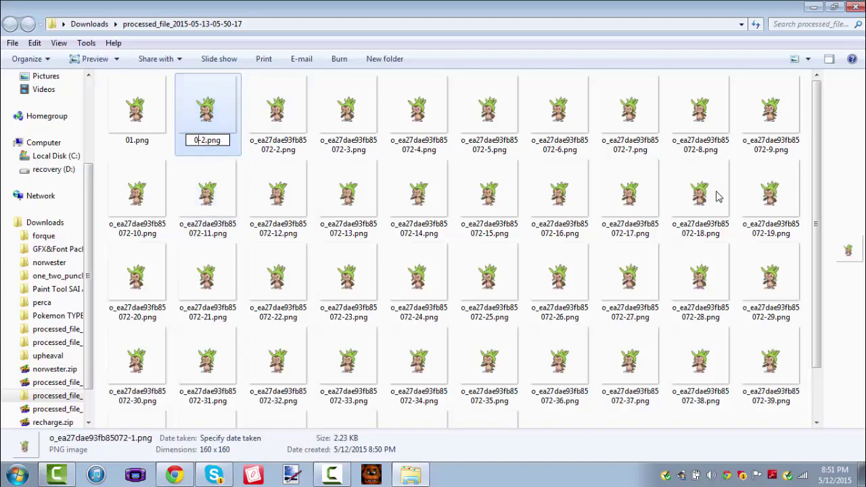
pyautogui.press('BackSpace')
pyautogui.press('Return')
# Rename the next Chespin frame files in sequence, numbers 3 through 10.
pyautogui.press('Right')
pyautogui.hotkey('shift', 'F10')
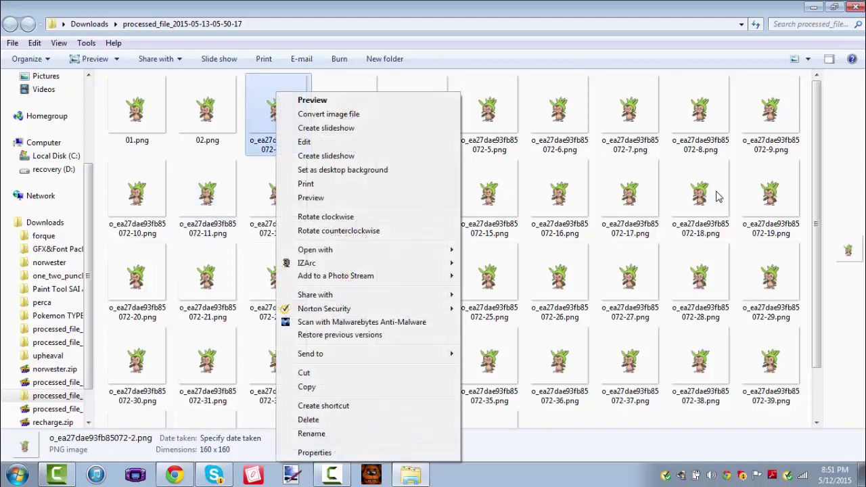
pyautogui.press('Down')
pyautogui.press('Down')
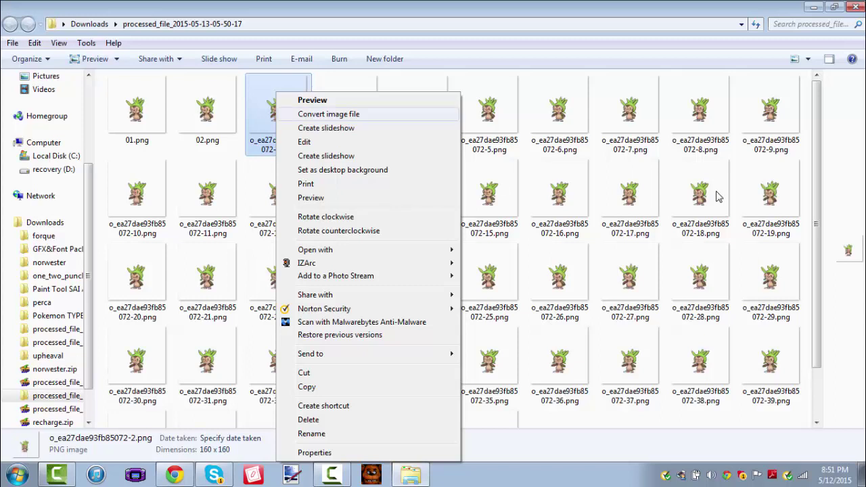
pyautogui.press('Down')
pyautogui.press('Down')
pyautogui.press('Down')
pyautogui.press('Down')
pyautogui.press('Down')
pyautogui.press('Down')
pyautogui.press('Down')
pyautogui.press('Down')
pyautogui.press('Down')
pyautogui.press('Down')
pyautogui.press('Return')
pyautogui.write('03')
pyautogui.press('Tab')
pyautogui.write('04')
pyautogui.press('Tab')
pyautogui.write('05')
pyautogui.press('Return')
pyautogui.press('Right')
pyautogui.hotkey('shift', 'F10')
pyautogui.write('08')
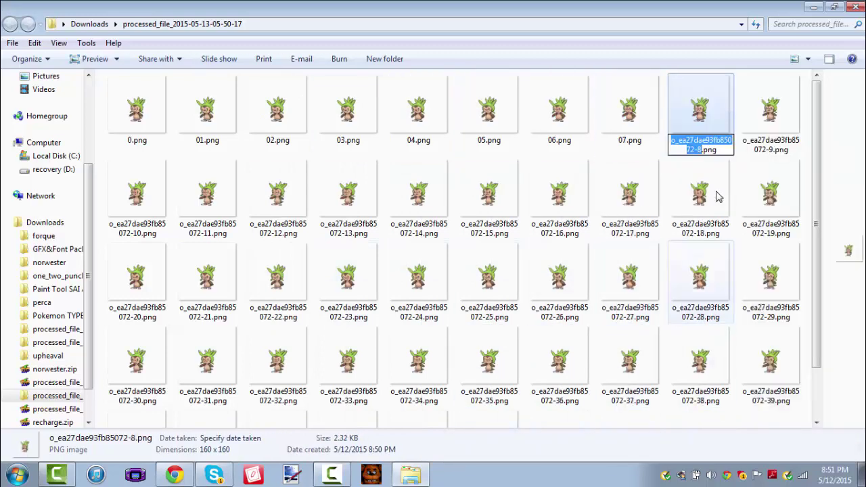
pyautogui.press('Return')
pyautogui.press('Right')
pyautogui.hotkey('shift', 'F10')
pyautogui.press('Down')
pyautogui.press('Return')
pyautogui.write('10')
pyautogui.press('Tab')
# Rename the following frame files in sequence, numbers 11 through 32.
pyautogui.write('11')
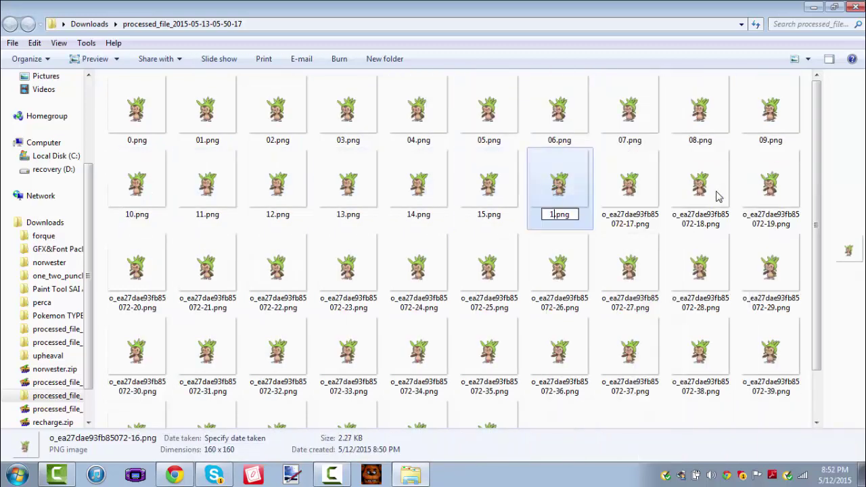
pyautogui.write('18')
pyautogui.press('Return')
pyautogui.press('Right')
pyautogui.hotkey('shift', 'F10')
pyautogui.write('m19')
pyautogui.press('Tab')
pyautogui.write('20')
pyautogui.press('Tab')
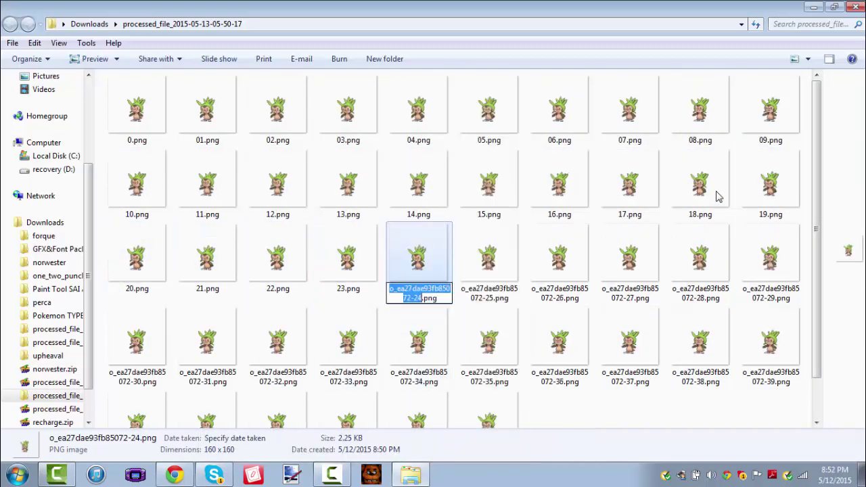
pyautogui.write('26\t27\t28\t29')
pyautogui.press('Tab')
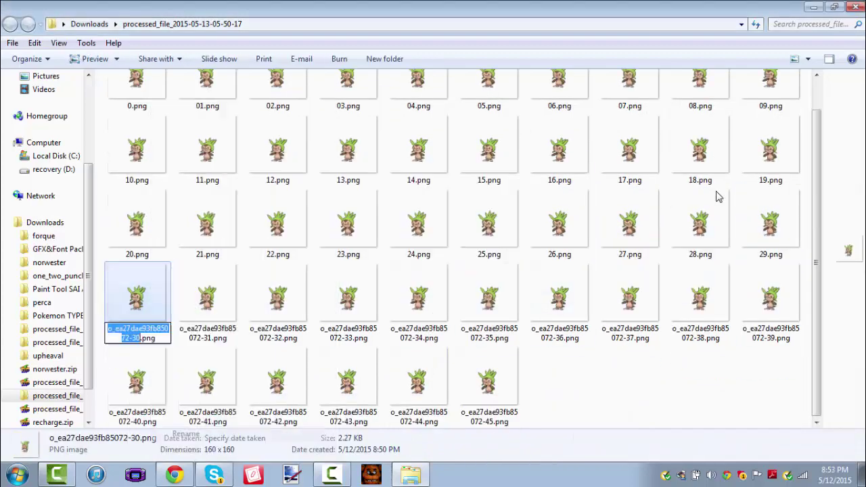
pyautogui.write('30\t31\t32')
pyautogui.press('Return')
# Rename the last frames 33 through 45, then scroll to check the numbered list.
pyautogui.press('Right')
pyautogui.hotkey('shift', 'F10')
pyautogui.write('m33\t34\t35\t36\t37\t38\t39\t40\t41\t42\t43\t44\t')
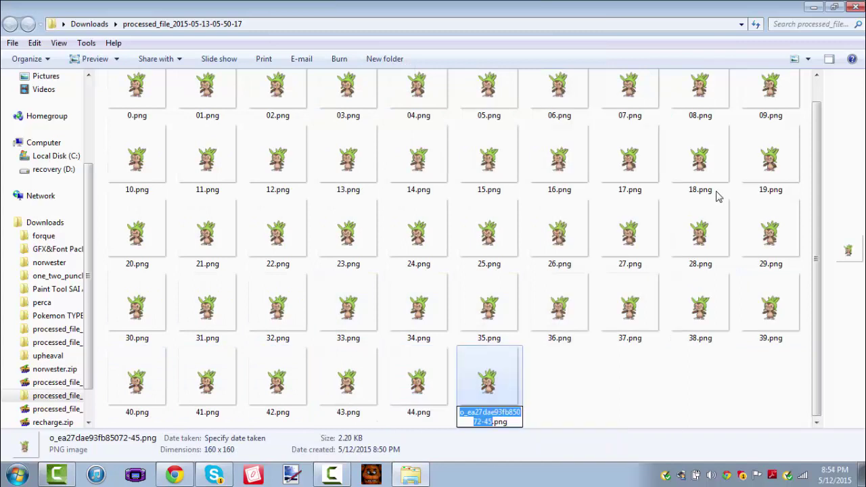
pyautogui.write('45')
pyautogui.press('Return')
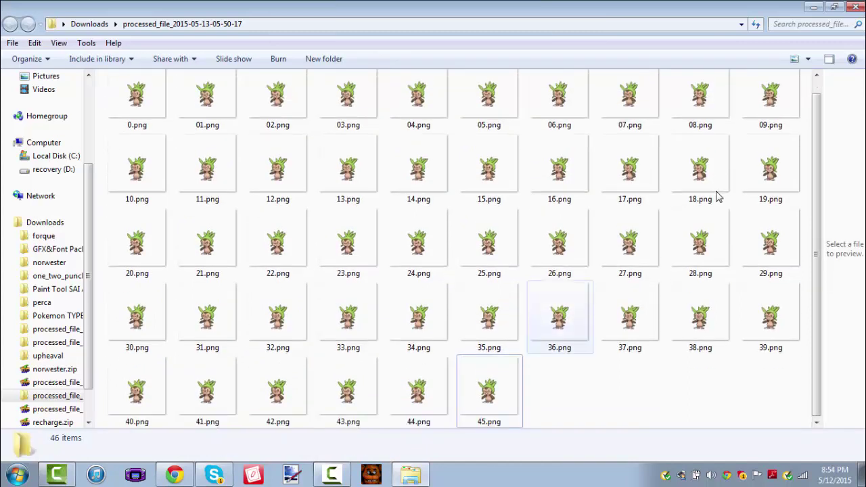
pyautogui.scroll(1, 718, 196)
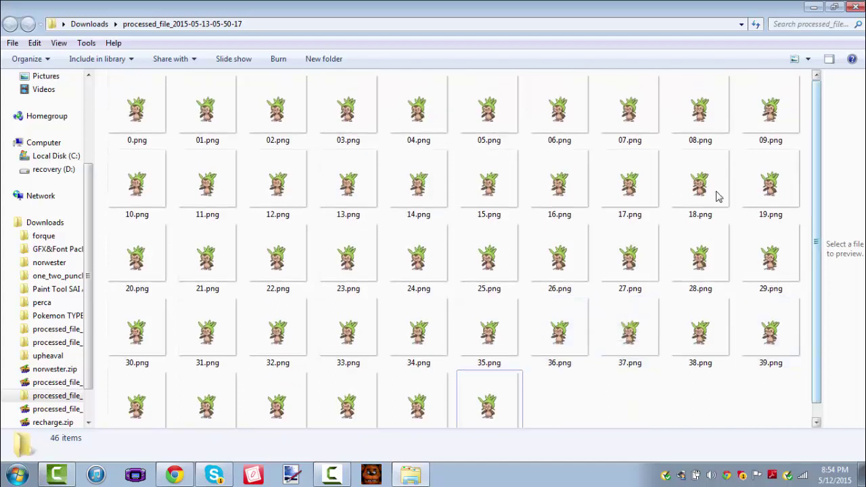
pyautogui.scroll(-1, 718, 196)
pyautogui.scroll(1, 719, 196)
pyautogui.scroll(-1, 718, 197)
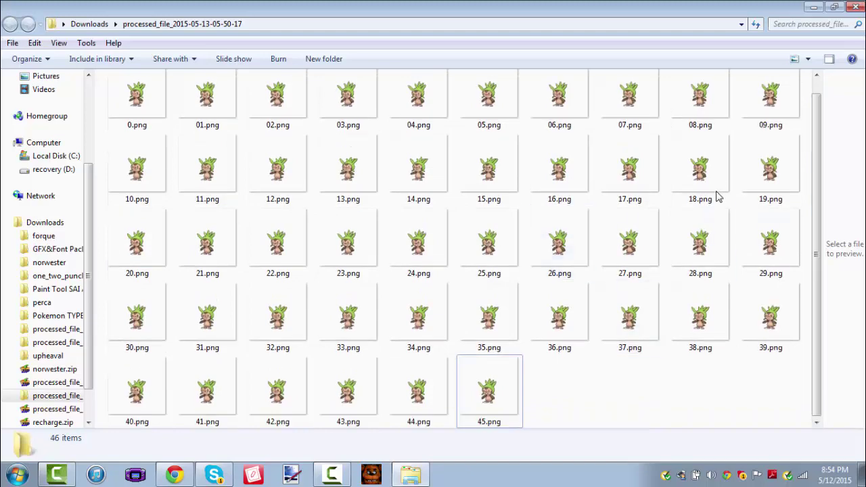
pyautogui.scroll(1, 718, 196)
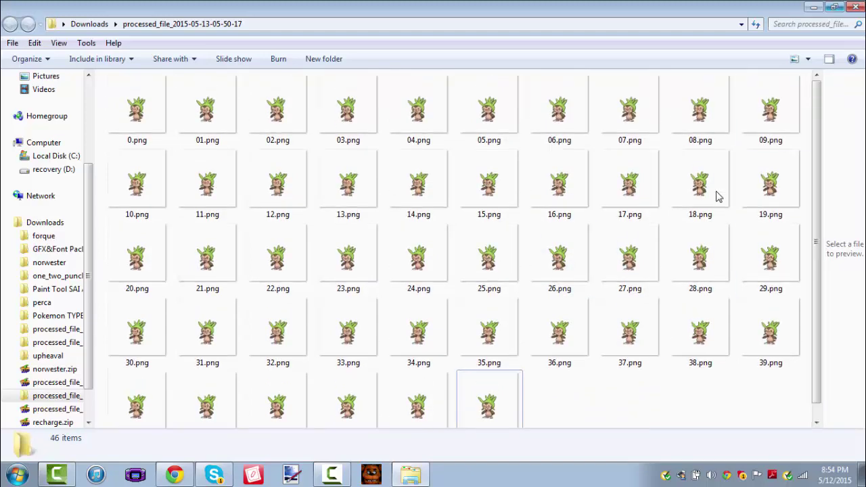
# Close the renamed frames folder and switch back to the Camtasia project.
pyautogui.hotkey('alt', 'F4')
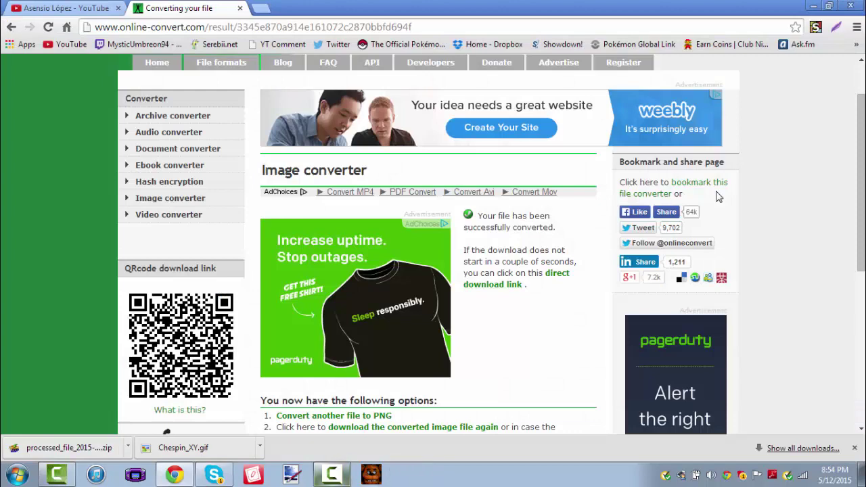
pyautogui.hotkey('alt', 'Tab')
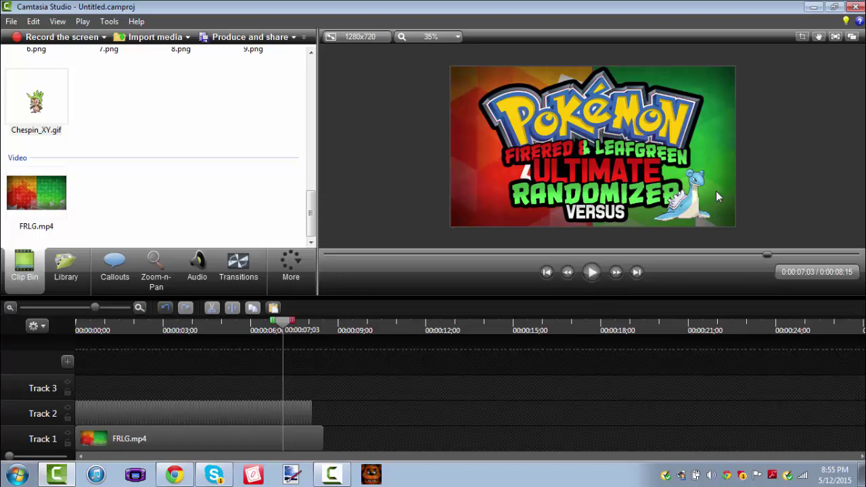
# Select all the Lapras PNG frames in the clip bin and remove them.
pyautogui.scroll(5, 718, 196)
pyautogui.press('Left')
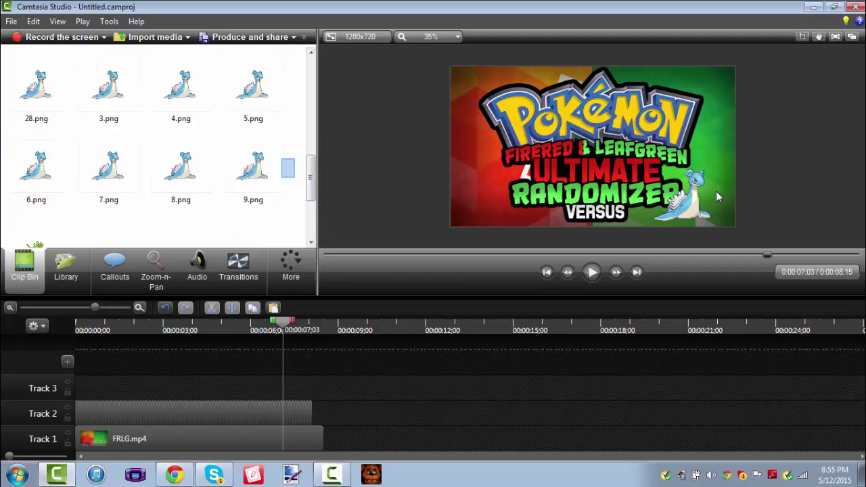
pyautogui.moveTo(271, 160); pyautogui.dragTo(5, 47)
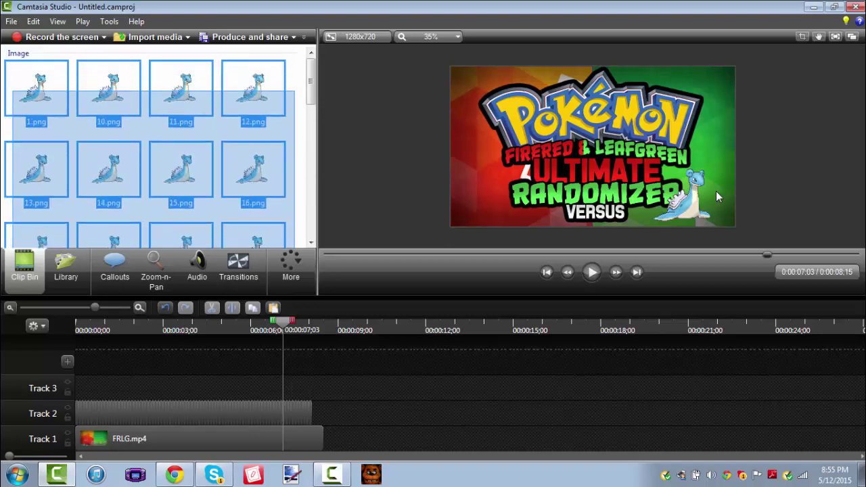
pyautogui.moveTo(12, 89); pyautogui.dragTo(15, 92)
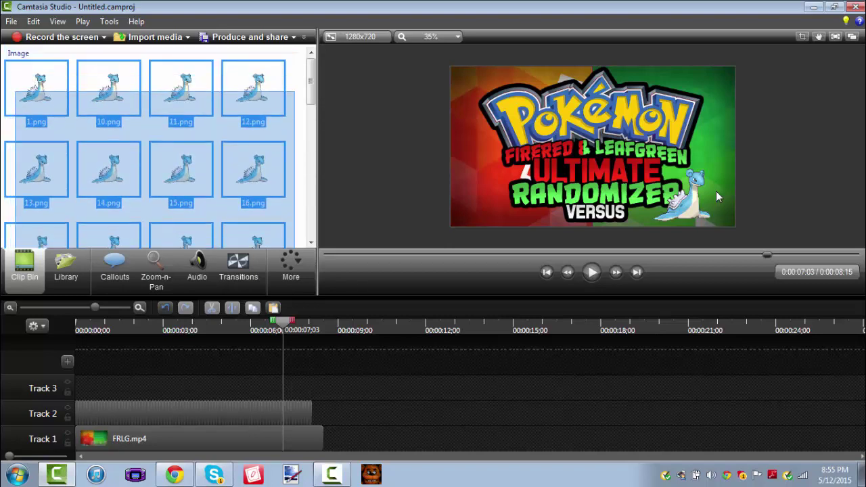
pyautogui.scroll(-1, 719, 196)
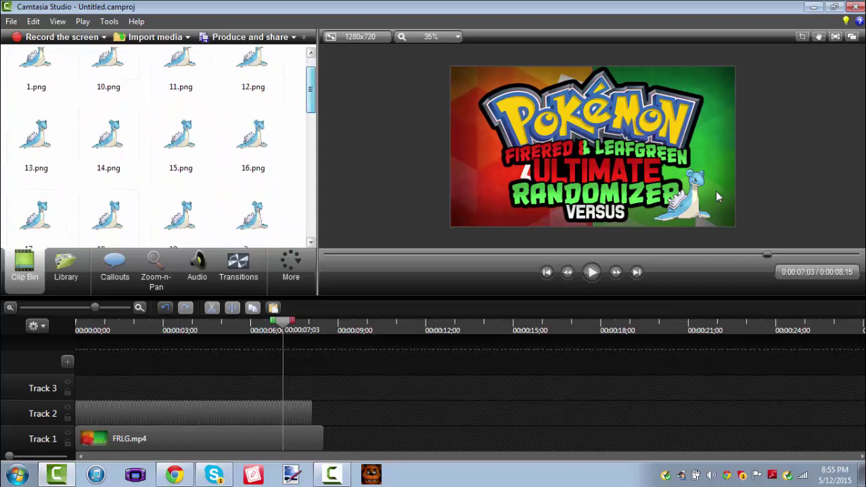
pyautogui.scroll(-2, 719, 196)
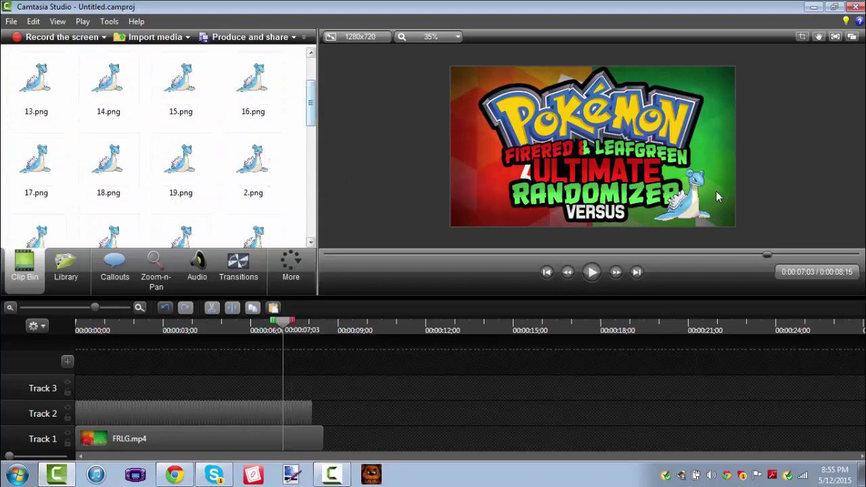
pyautogui.scroll(-1, 719, 196)
pyautogui.scroll(-2, 719, 197)
pyautogui.scroll(5, 718, 196)
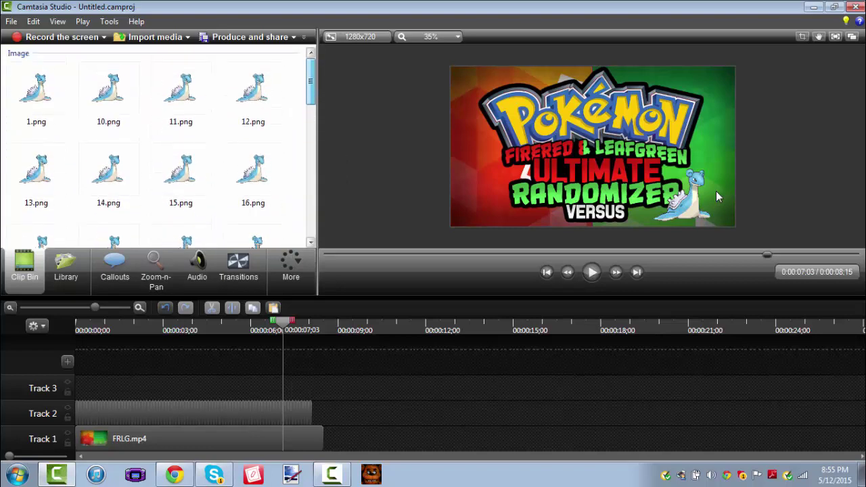
pyautogui.press('Home')
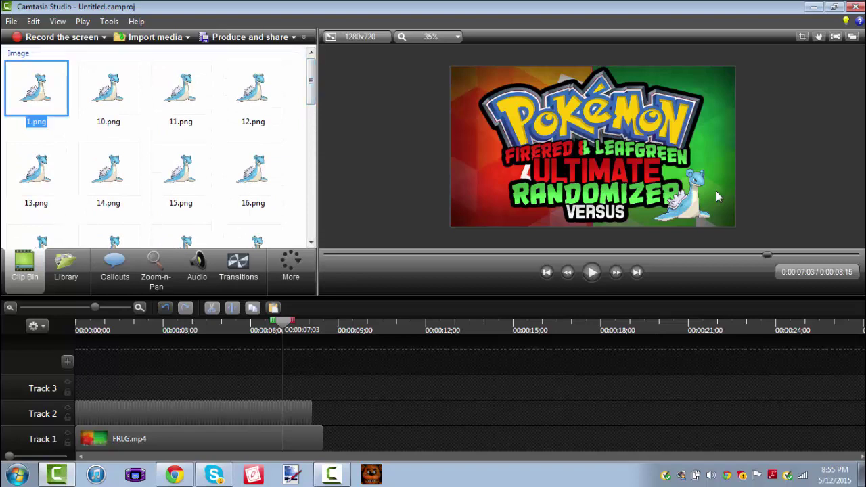
pyautogui.scroll(-2, 719, 197)
pyautogui.scroll(-4, 719, 196)
pyautogui.scroll(-1, 719, 196)
pyautogui.scroll(-1, 718, 197)
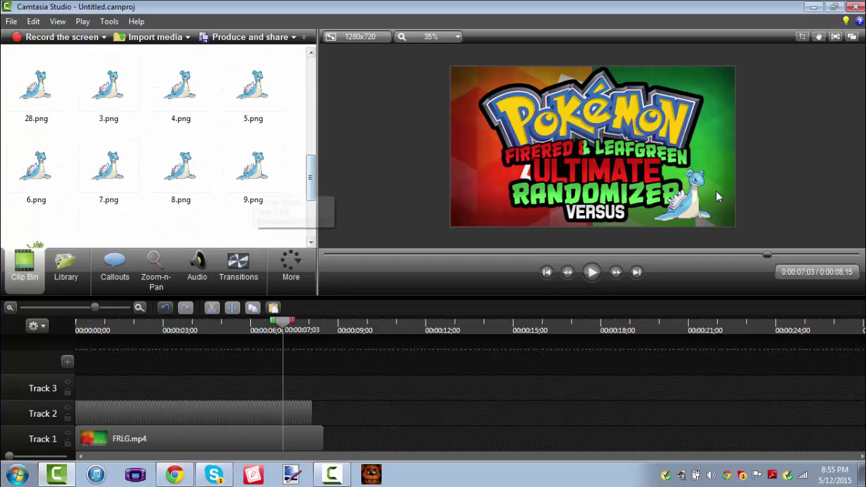
pyautogui.hotkey('ctrl', 'a')
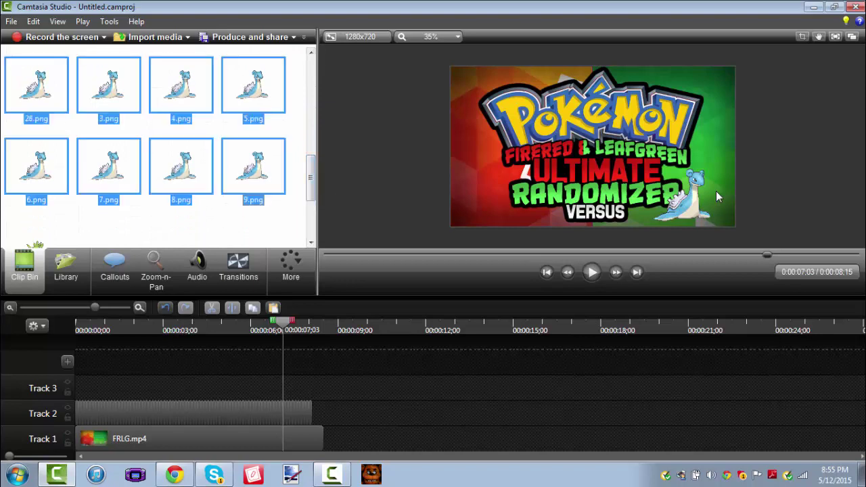
pyautogui.hotkey('shift', 'F10')
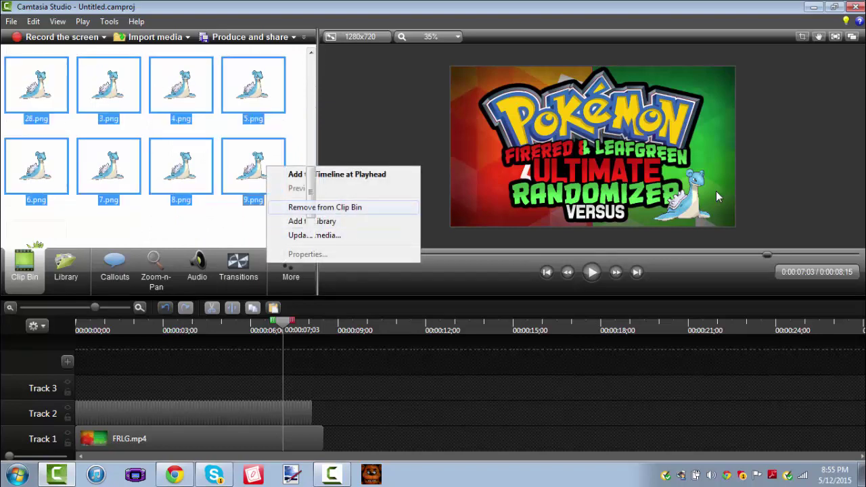
pyautogui.press('Return')
pyautogui.press('Return')
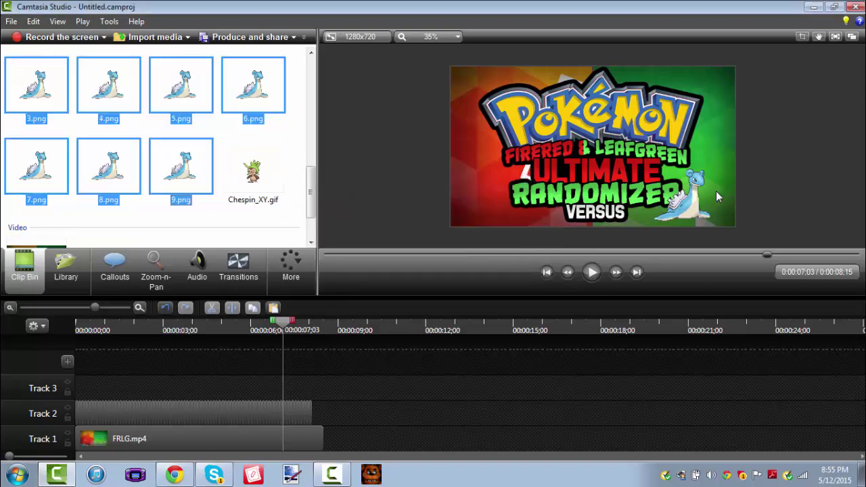
# Delete the Lapras clip from Track 2.
pyautogui.click(718, 196)
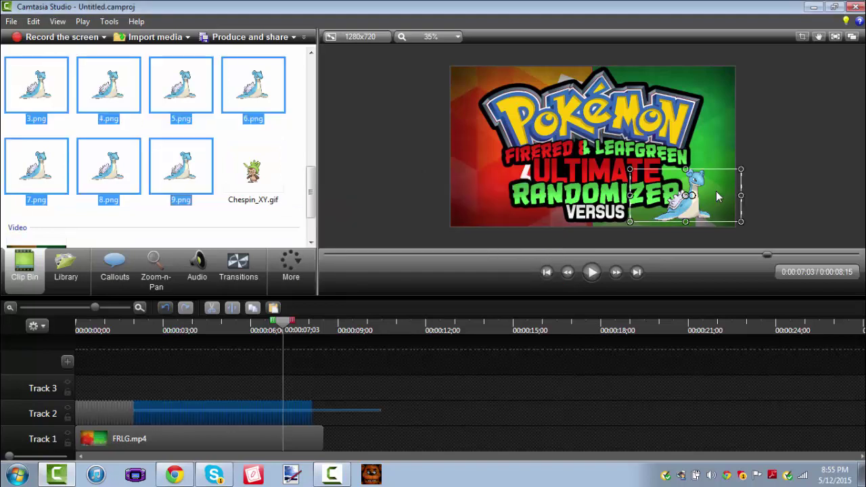
pyautogui.rightClick(77, 413)
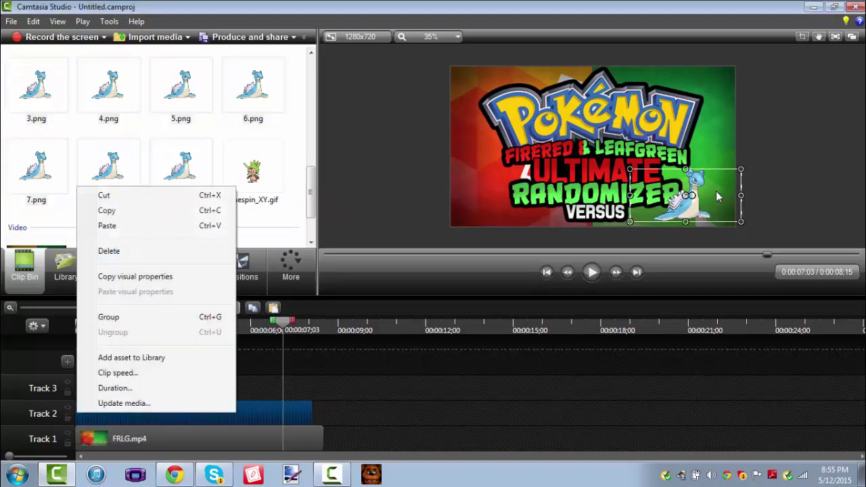
pyautogui.press('Up')
pyautogui.press('Up')
pyautogui.press('Up')
pyautogui.press('Up')
pyautogui.press('Up')
pyautogui.press('Return')
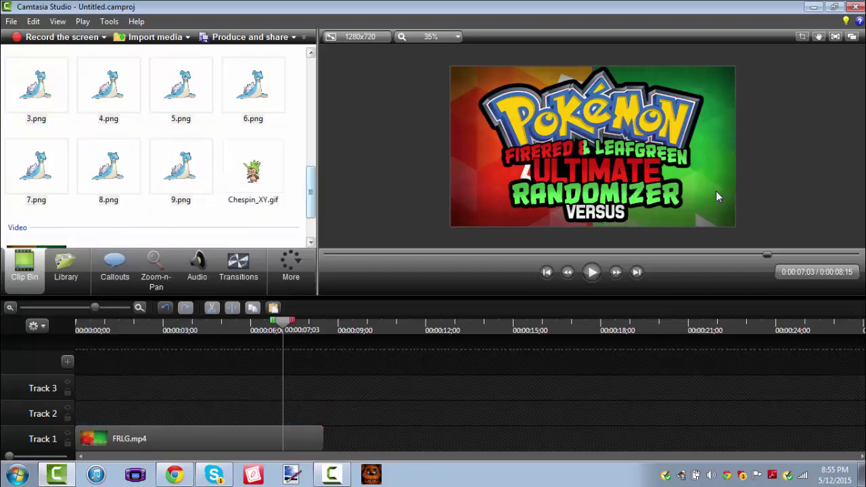
# Remove the remaining Lapras frames from the clip bin.
pyautogui.hotkey('ctrl', 'a')
pyautogui.hotkey('shift', 'F10')
pyautogui.press('Down')
pyautogui.press('Down')
pyautogui.press('Return')
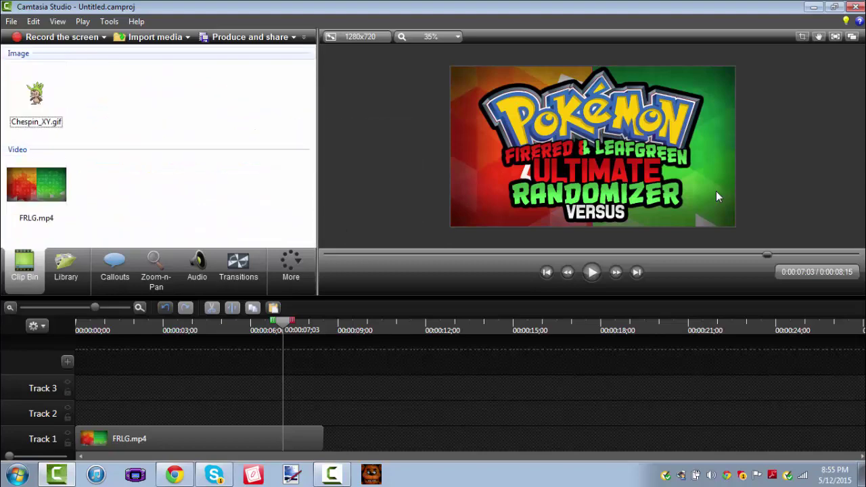
# Import all Chespin PNG frames from the Downloads processed_file folder.
pyautogui.hotkey('ctrl', 'i')
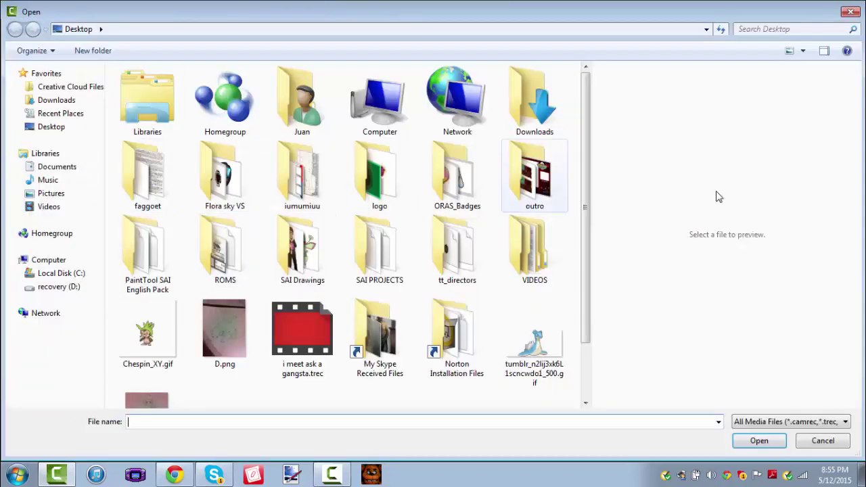
pyautogui.press('Return')
pyautogui.press('Down')
pyautogui.press('Down')
pyautogui.press('Down')
pyautogui.press('Down')
pyautogui.press('Down')
pyautogui.press('Return')
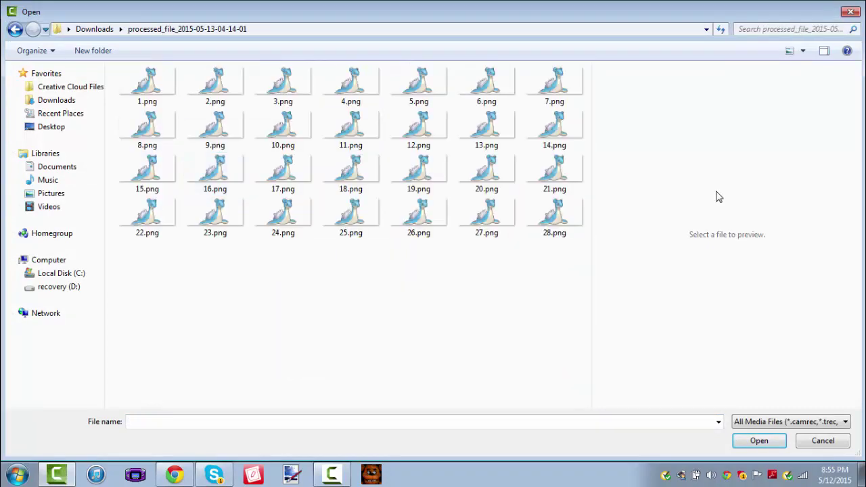
pyautogui.press('BackSpace')
pyautogui.press('Return')
pyautogui.press('Down')
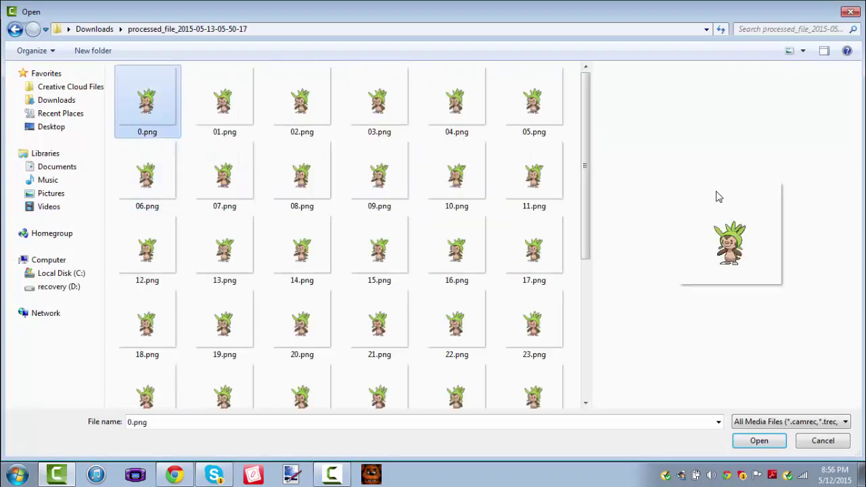
pyautogui.scroll(-2, 719, 196)
pyautogui.scroll(-3, 718, 196)
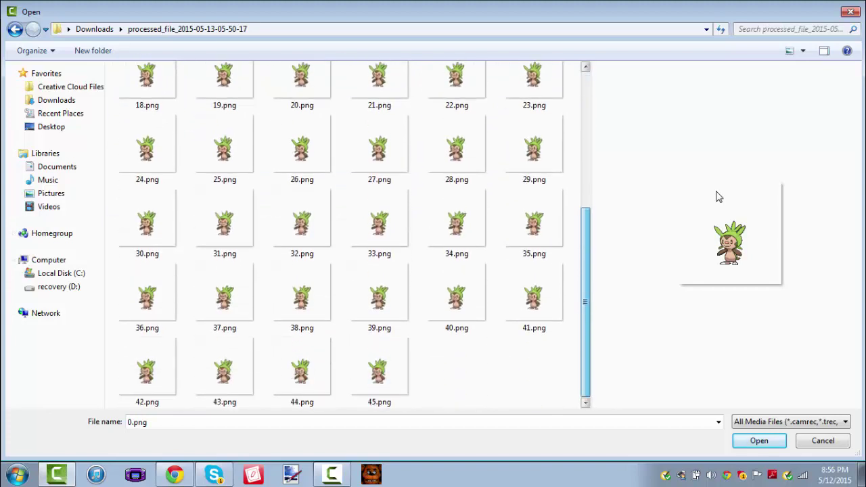
pyautogui.hotkey('ctrl', 'a')
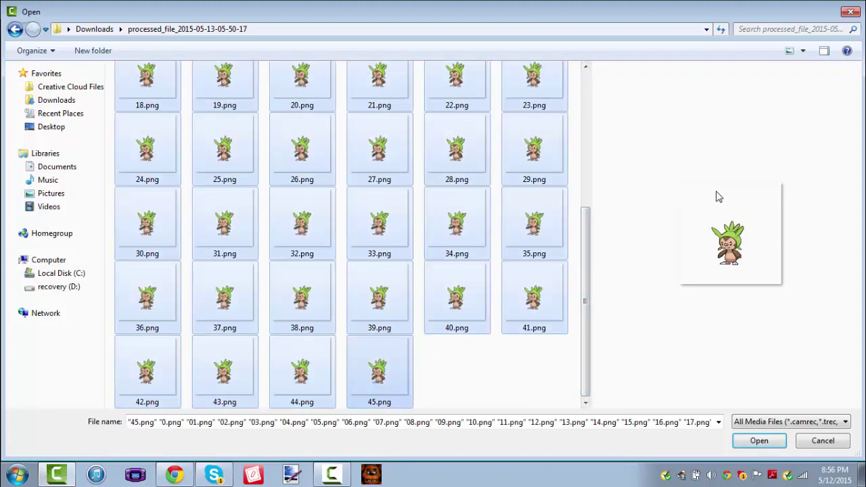
pyautogui.press('Return')
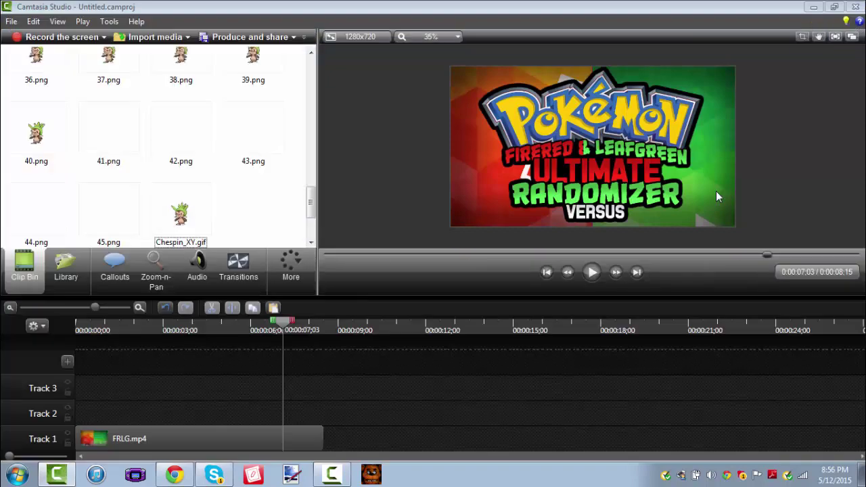
# Select Chespin frames 0.png through 45.png and place them on Track 2.
pyautogui.scroll(5, 718, 197)
pyautogui.scroll(3, 719, 197)
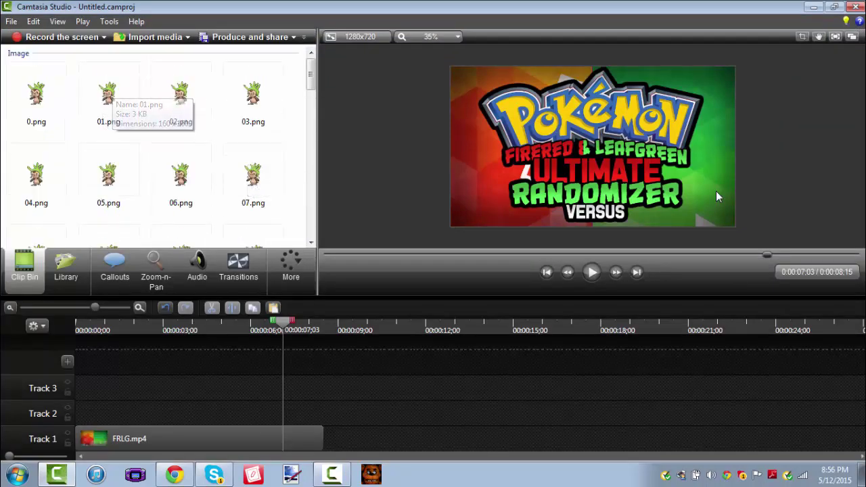
pyautogui.press('Home')
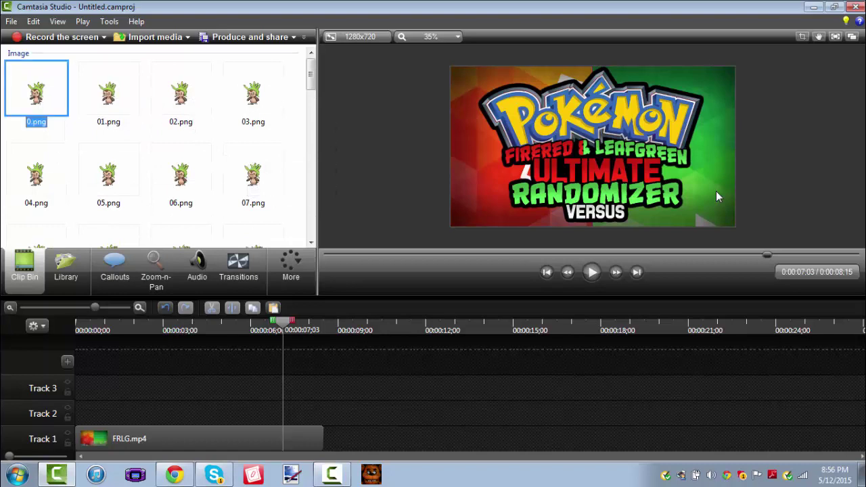
pyautogui.scroll(-1, 719, 196)
pyautogui.scroll(1, 718, 196)
pyautogui.scroll(-7, 718, 196)
pyautogui.scroll(-5, 718, 197)
pyautogui.scroll(-3, 719, 197)
pyautogui.scroll(-5, 718, 196)
pyautogui.scroll(-1, 718, 196)
pyautogui.scroll(1, 719, 196)
pyautogui.keyDown('shift'); pyautogui.click(108, 196); pyautogui.keyUp('shift')
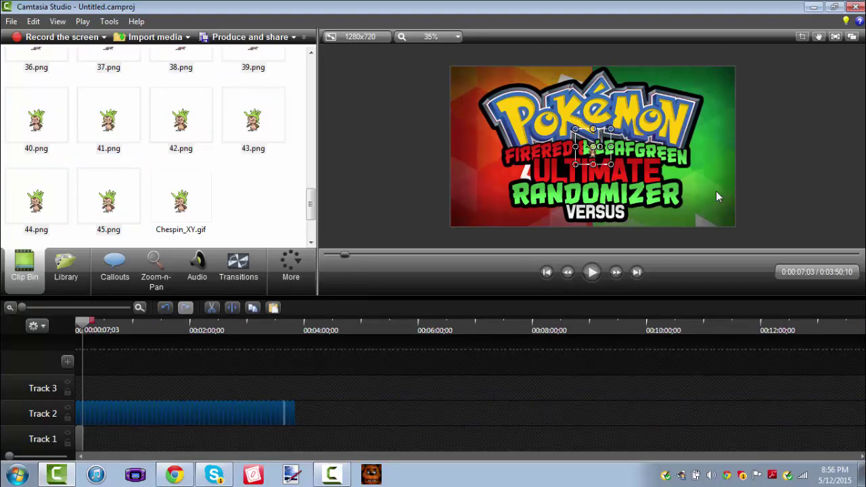
# Set the duration of each Chespin frame clip to 0.1 seconds.
pyautogui.hotkey('shift', 'F10')
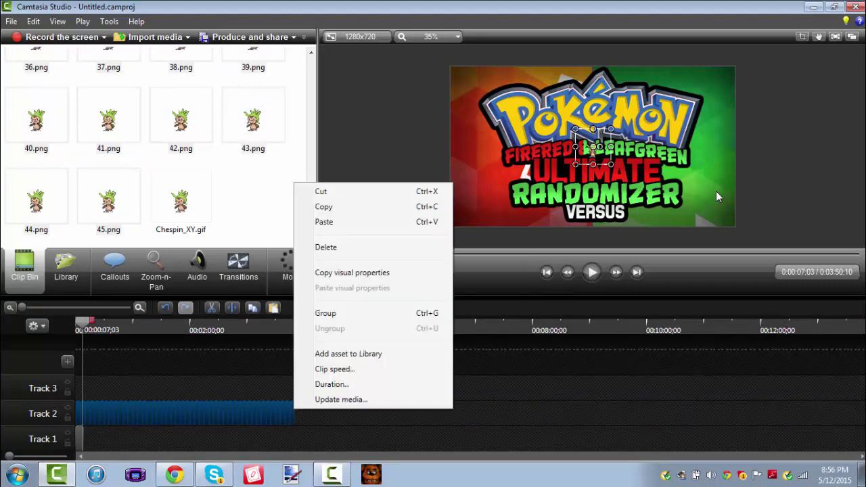
pyautogui.press('Up')
pyautogui.press('Up')
pyautogui.press('Up')
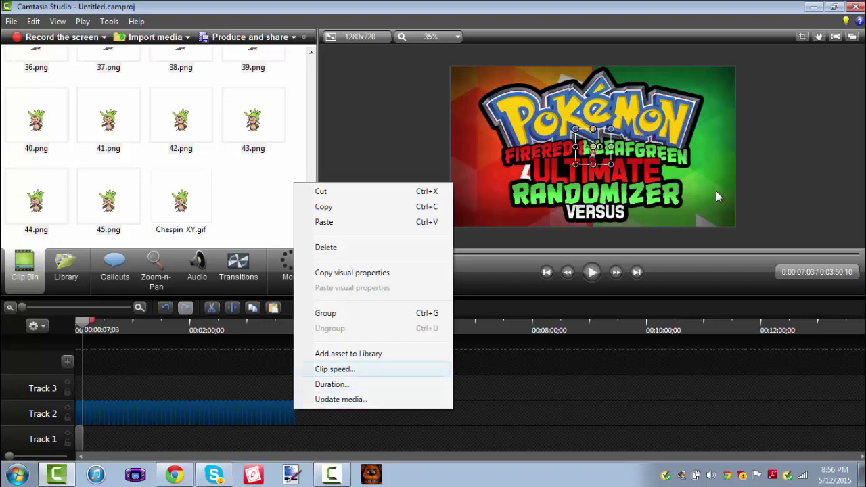
pyautogui.press('Down')
pyautogui.press('Return')
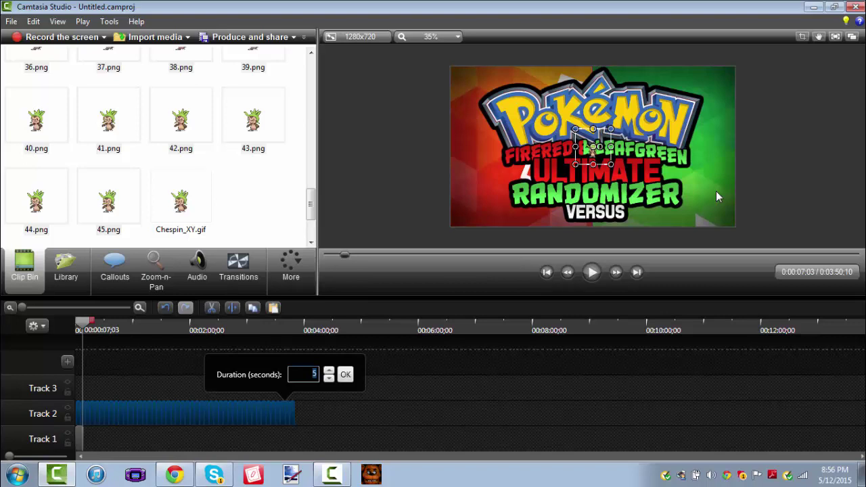
pyautogui.write('0')
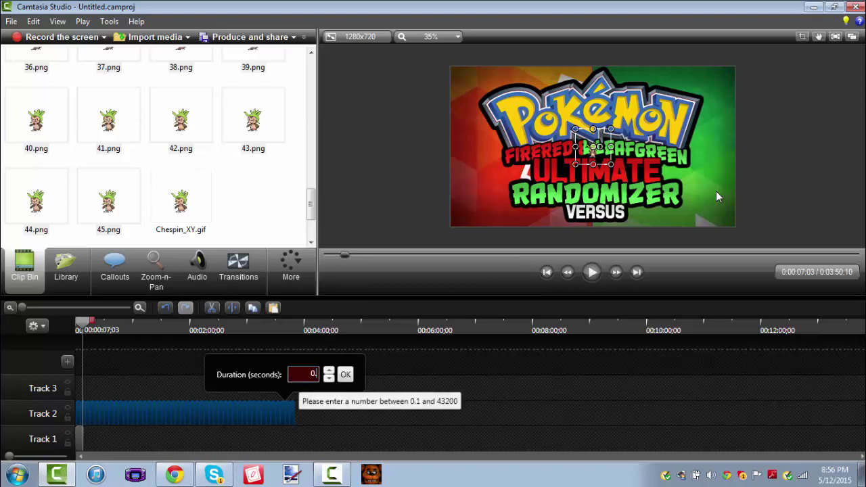
pyautogui.write('.1')
pyautogui.press('Return')
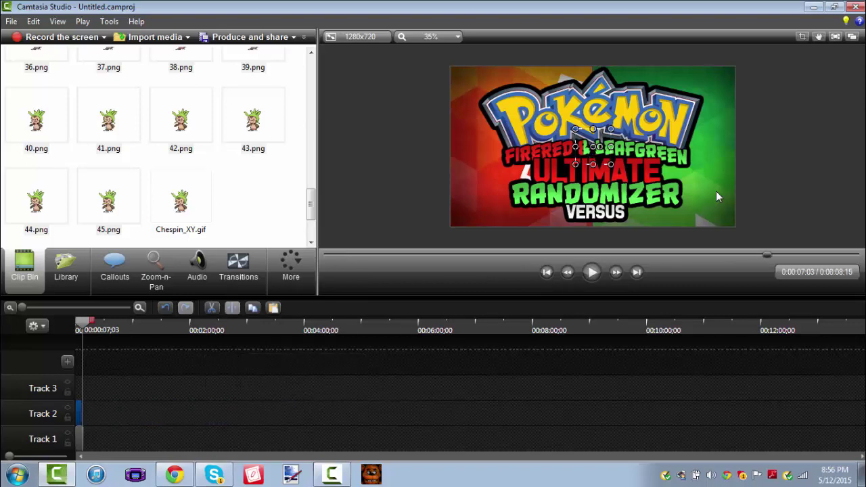
# Preview the animation from the start of the video, then zoom the timeline in.
pyautogui.hotkey('ctrl', 'Home')
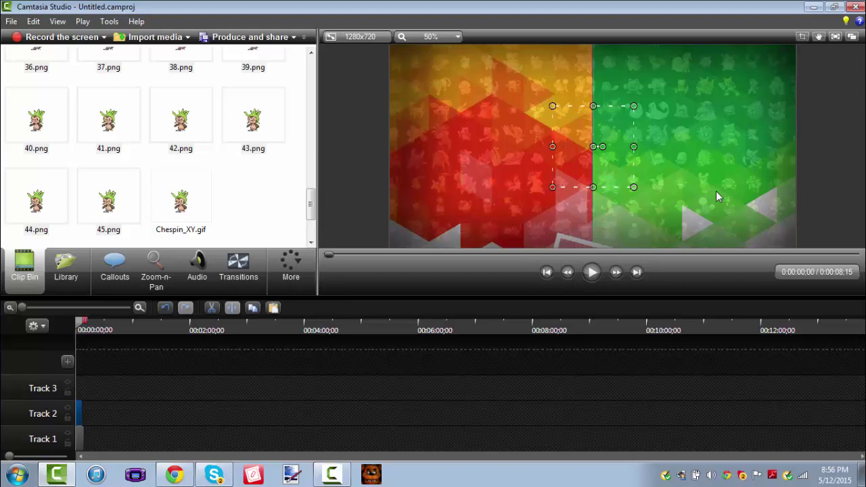
pyautogui.click(718, 197)
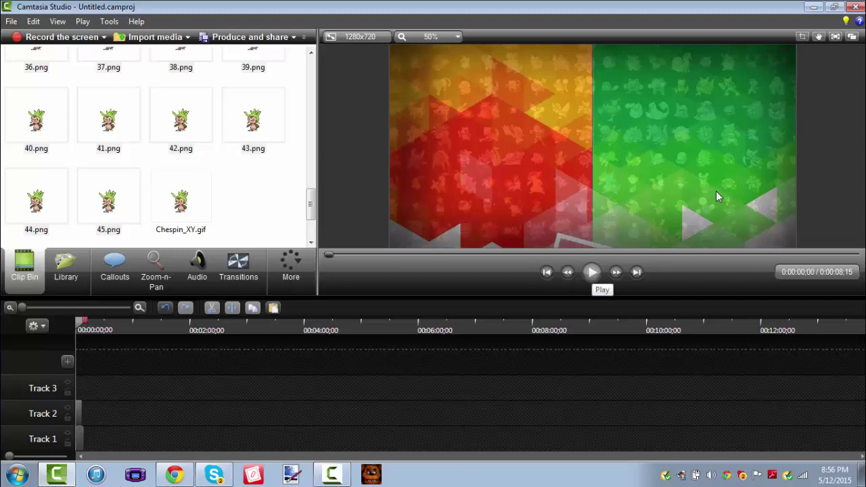
pyautogui.press('space')
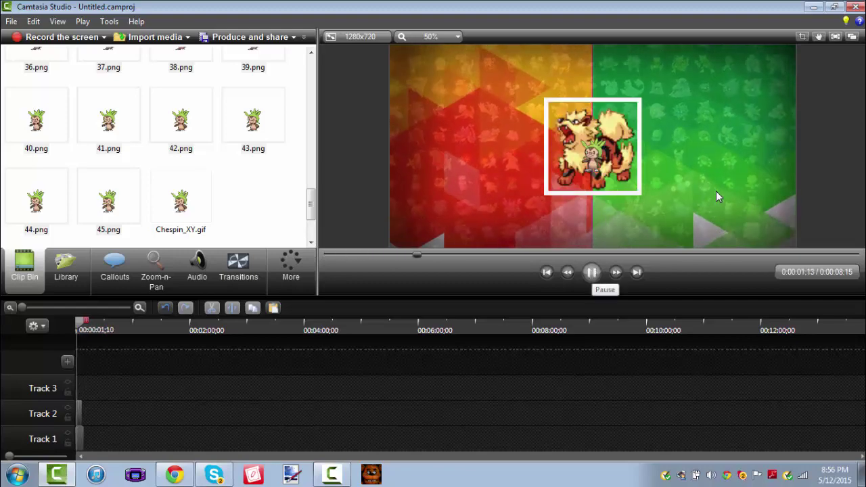
pyautogui.press('space')
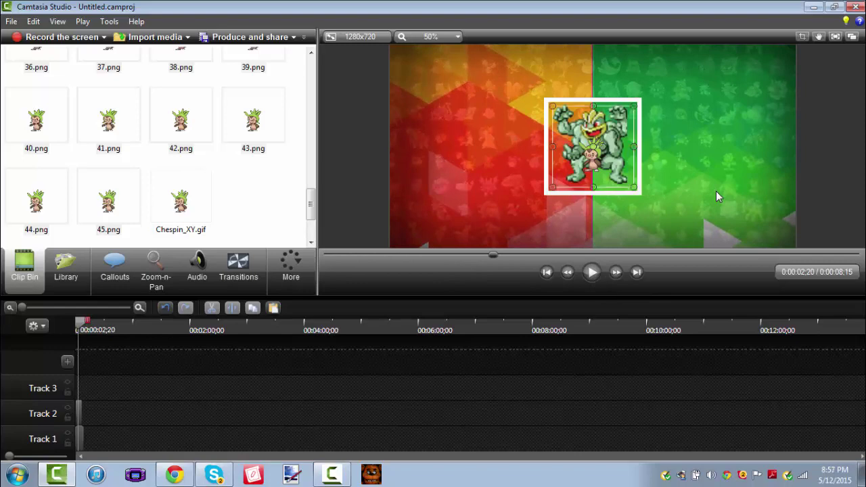
pyautogui.hotkey('ctrl', '=')
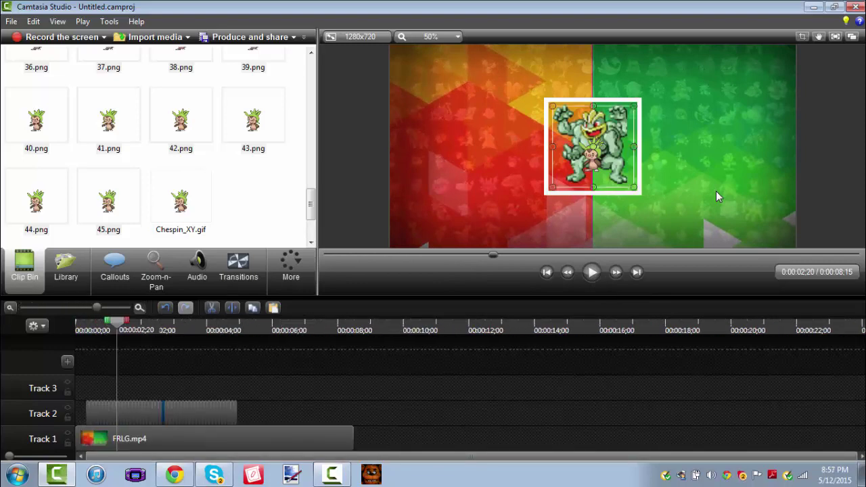
pyautogui.moveTo(675, 391); pyautogui.dragTo(206, 417)
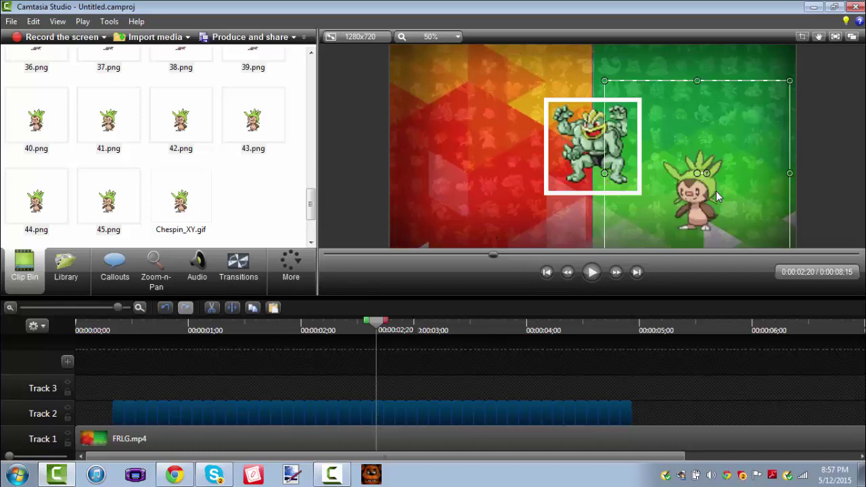
pyautogui.scroll(-2, 717, 196)
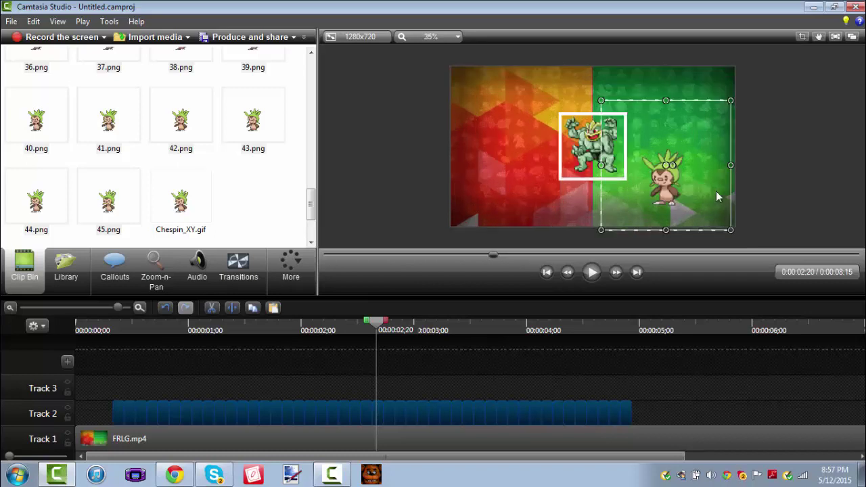
pyautogui.hotkey('ctrl', 'Home')
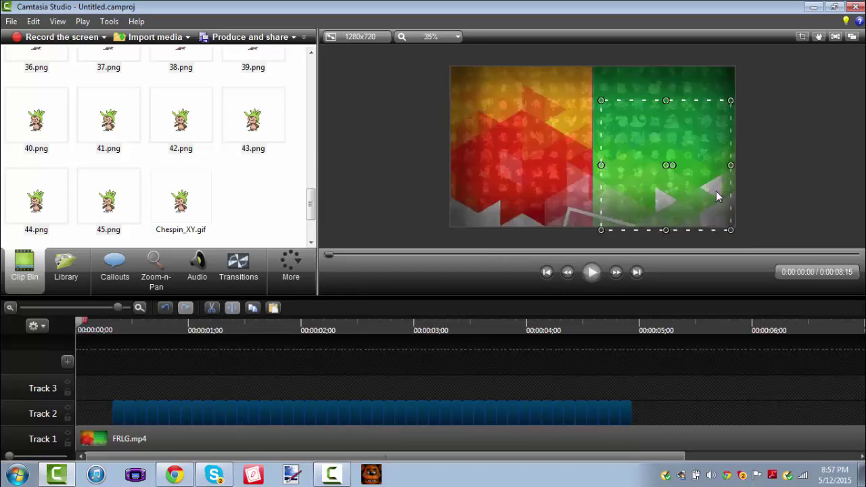
pyautogui.press('space')
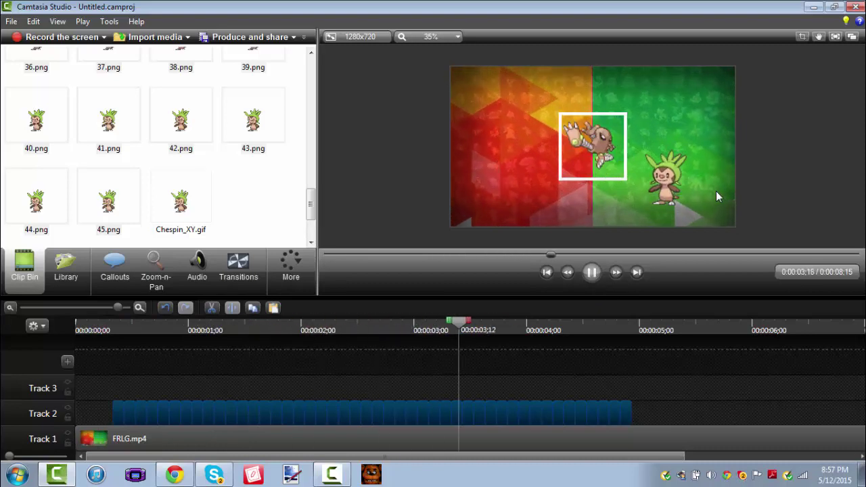
pyautogui.press('space')
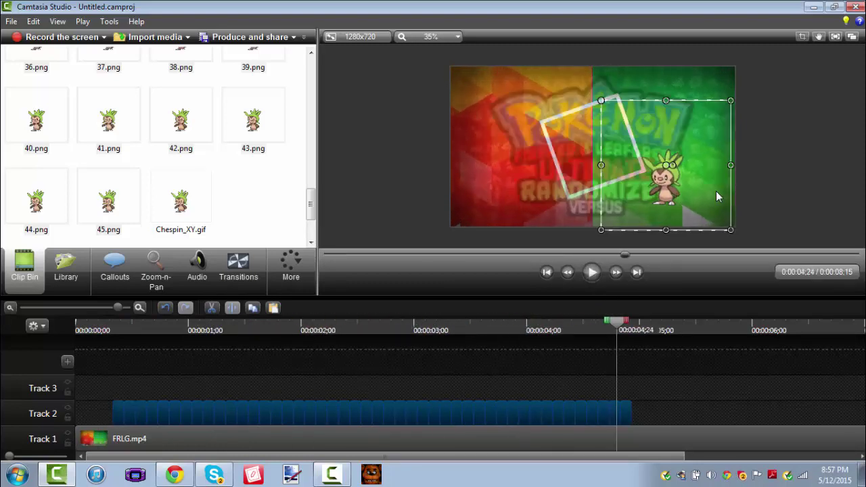
pyautogui.hotkey('ctrl', '-')
pyautogui.hotkey('ctrl', '-')
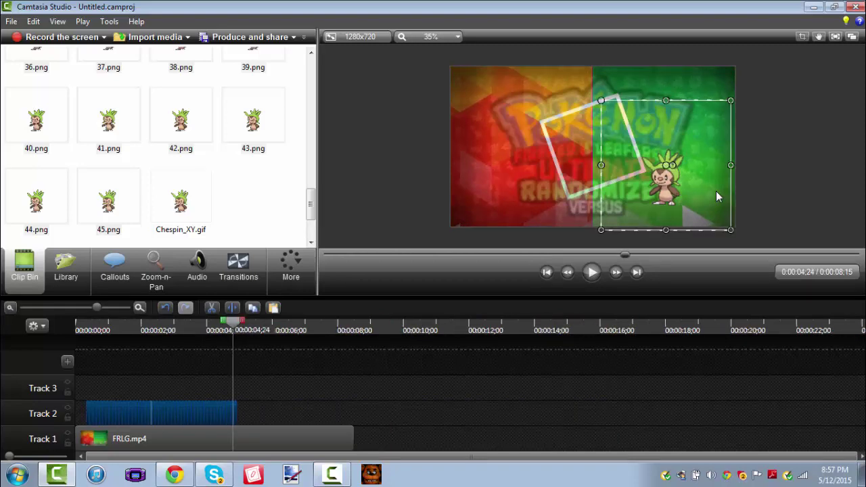
pyautogui.press('Escape')
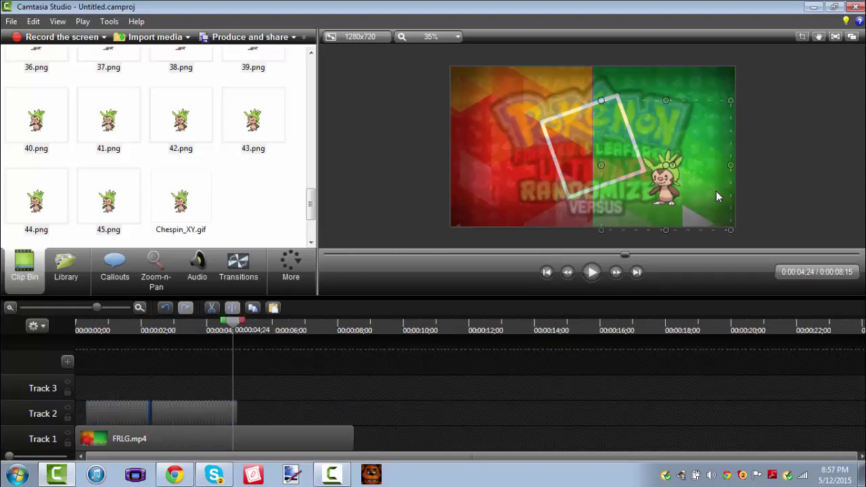
pyautogui.hotkey('ctrl', 'z')
pyautogui.hotkey('ctrl', 'z')
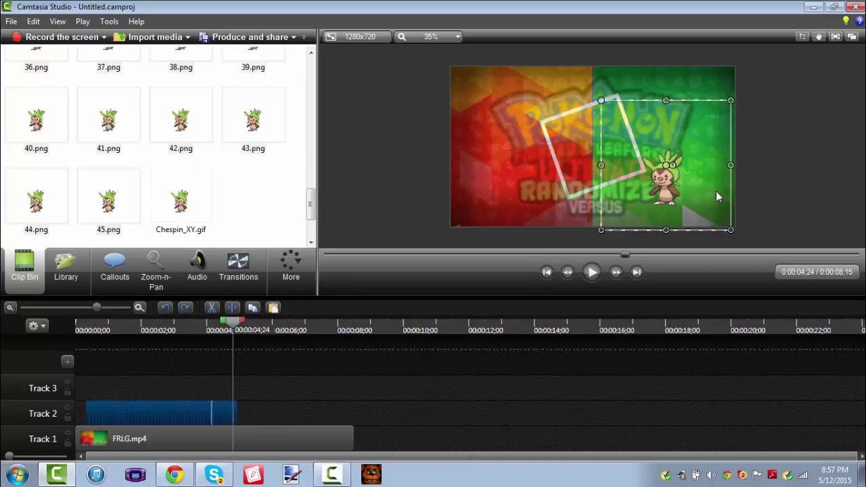
pyautogui.hotkey('ctrl', 'z')
pyautogui.hotkey('ctrl', 'z')
pyautogui.hotkey('ctrl', 'z')
# Undo the last move so the Chespin sequence sits back at the timeline start.
pyautogui.hotkey('ctrl', '+')
pyautogui.hotkey('ctrl', '+')
pyautogui.hotkey('ctrl', '+')
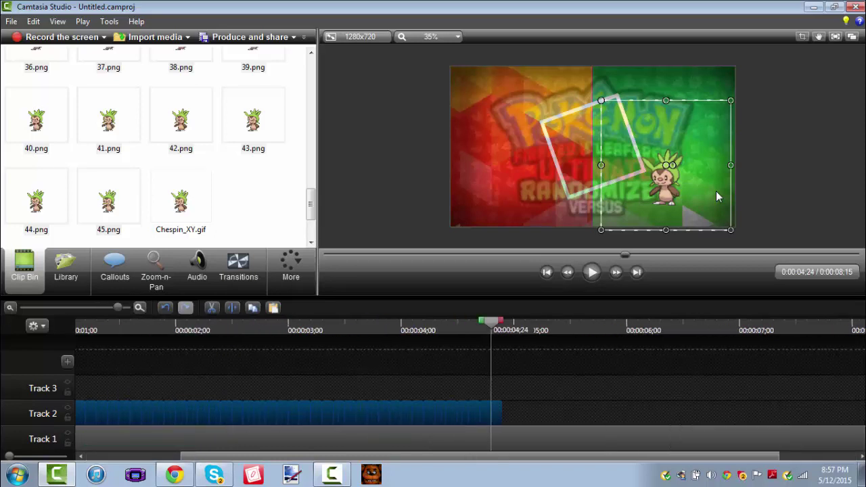
pyautogui.hotkey('ctrl', '+')
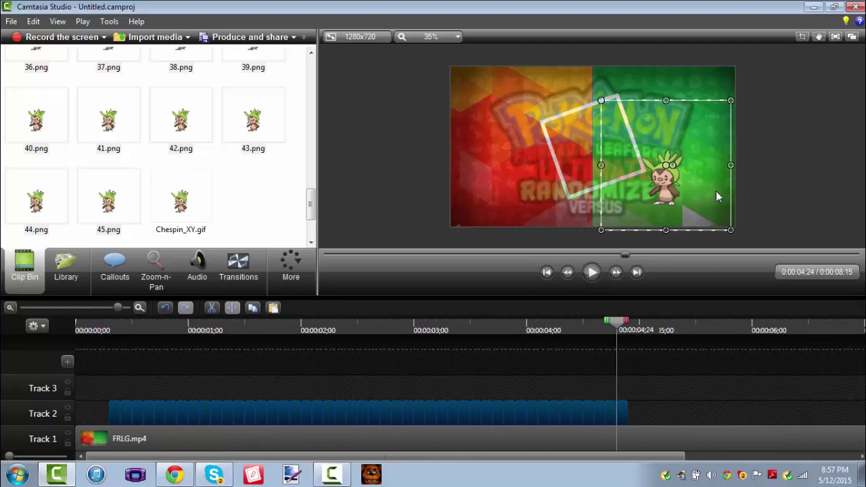
pyautogui.hotkey('ctrl', 'z')
pyautogui.hotkey('ctrl', 'z')
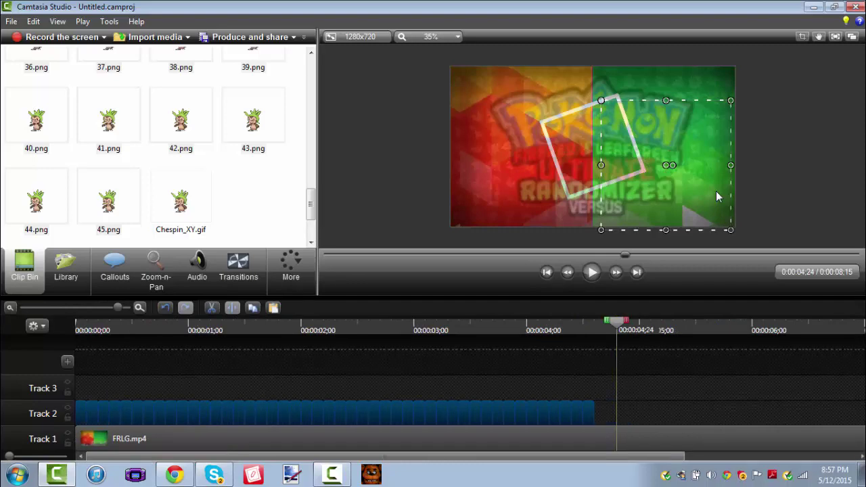
pyautogui.hotkey('ctrl', '-')
pyautogui.hotkey('ctrl', '-')
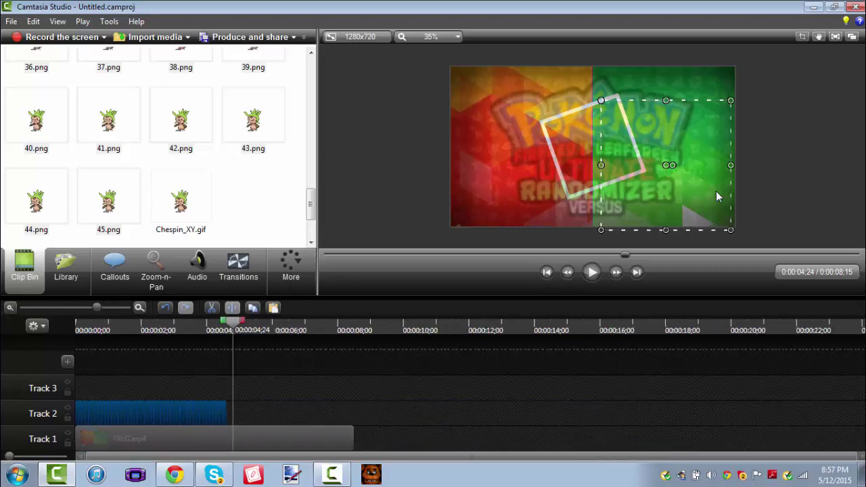
# Paste a copy of the Chespin sequence directly after the first on Track 2.
pyautogui.rightClick(204, 413)
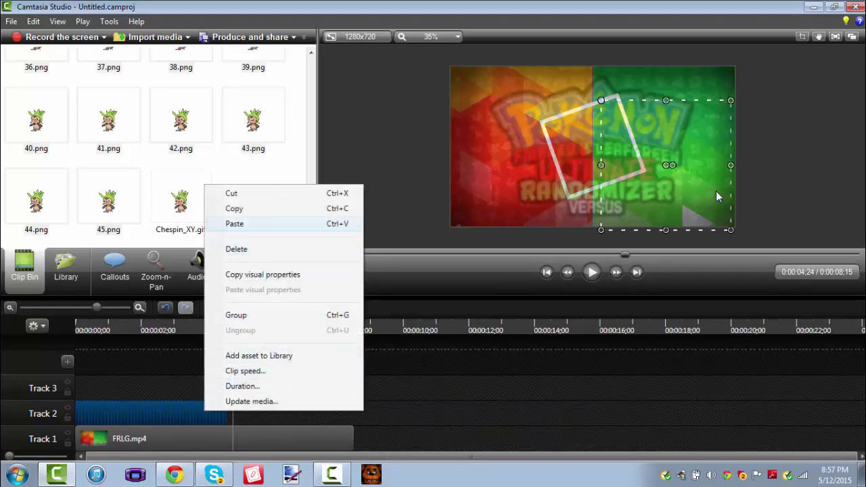
pyautogui.press('Escape')
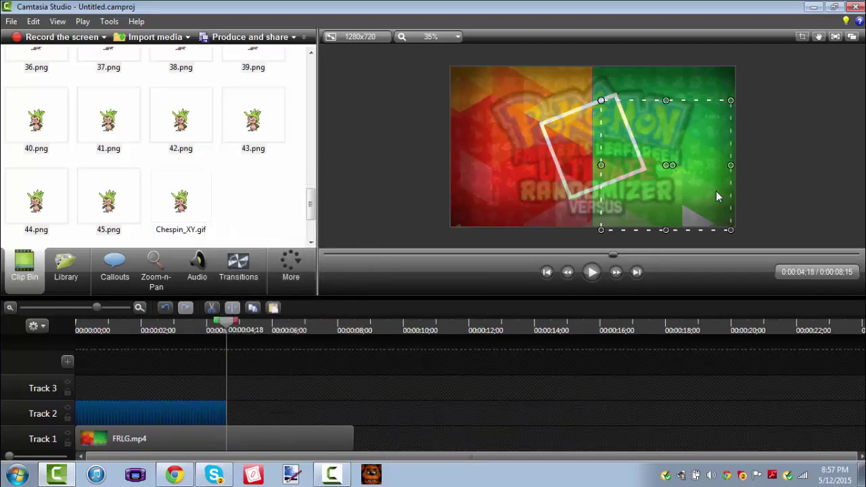
pyautogui.hotkey('ctrl', 'v')
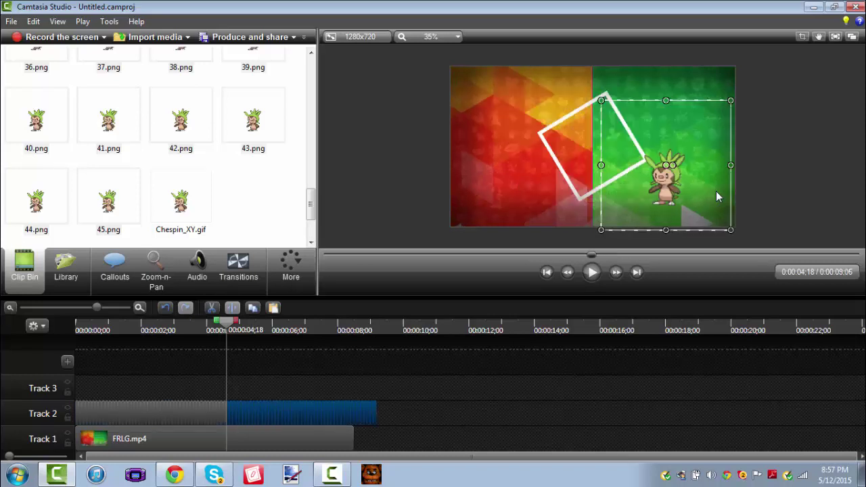
pyautogui.press('Home')
pyautogui.press('Home')
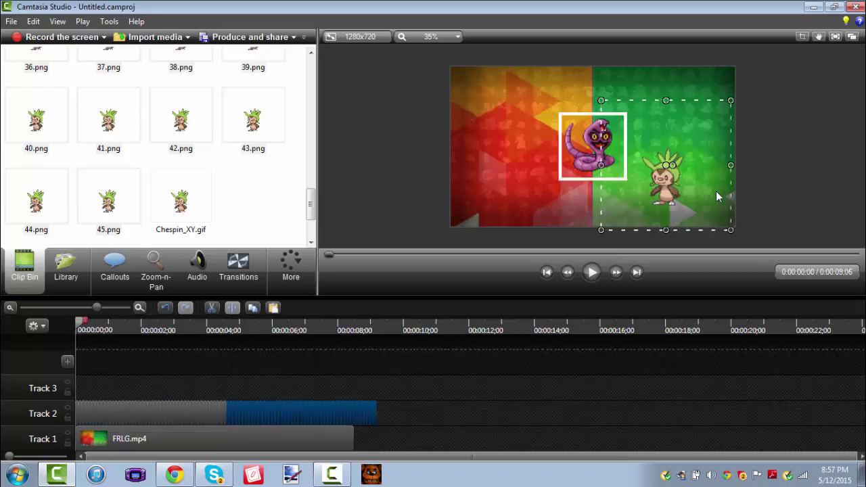
pyautogui.press('space')
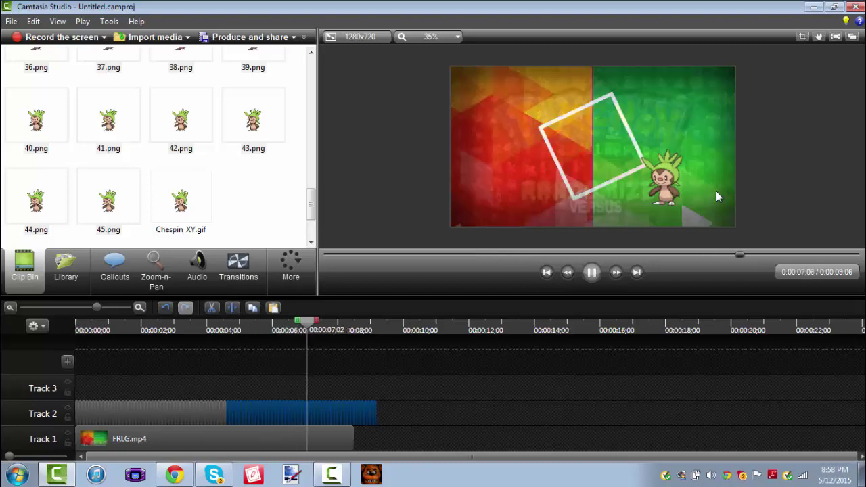
pyautogui.press('space')
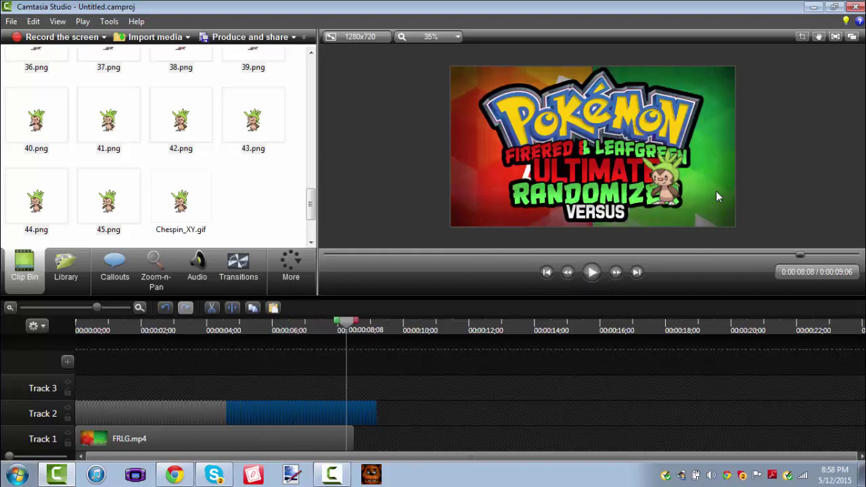
pyautogui.scroll(3, 717, 196)
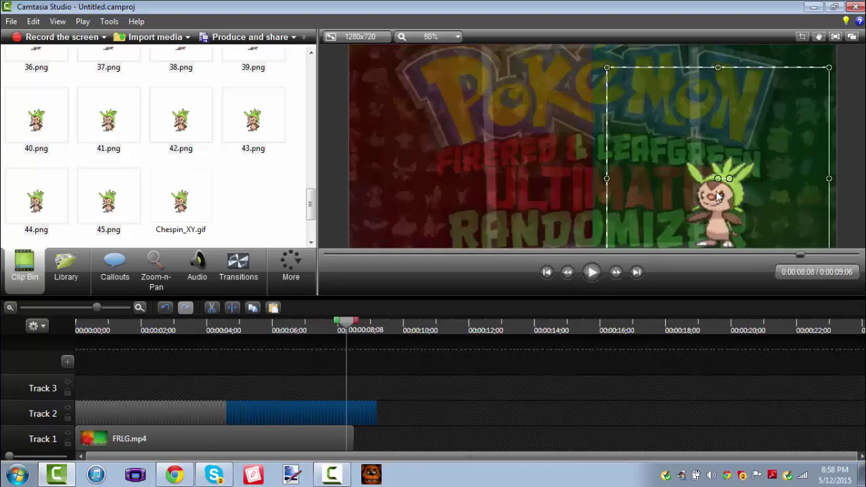
pyautogui.scroll(-5, 717, 196)
pyautogui.scroll(1, 717, 196)
pyautogui.scroll(-1, 717, 196)
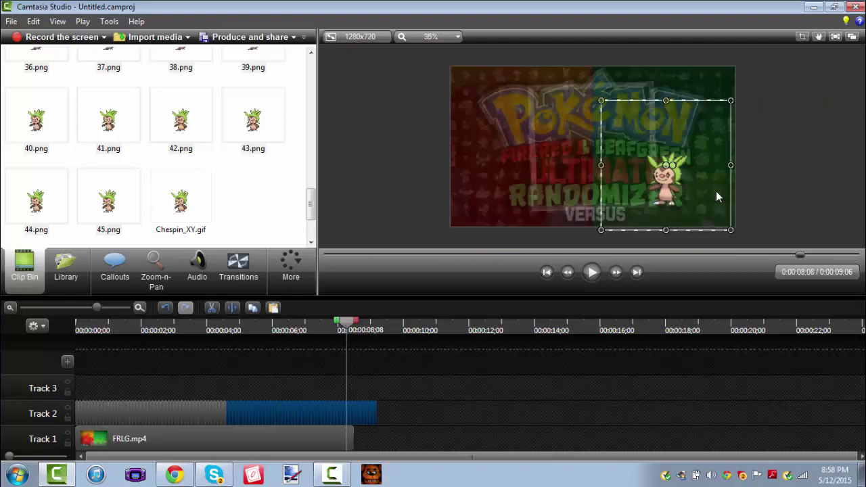
pyautogui.hotkey('ctrl', 'Home')
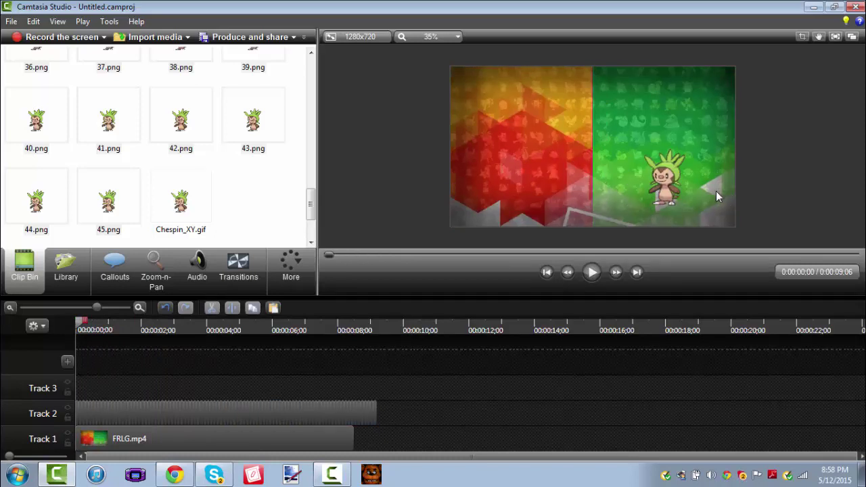
pyautogui.click(718, 196)
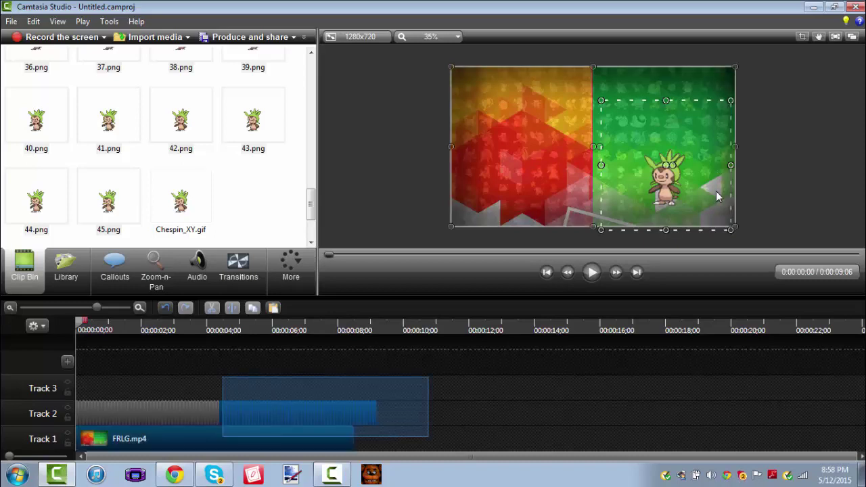
pyautogui.click(718, 196)
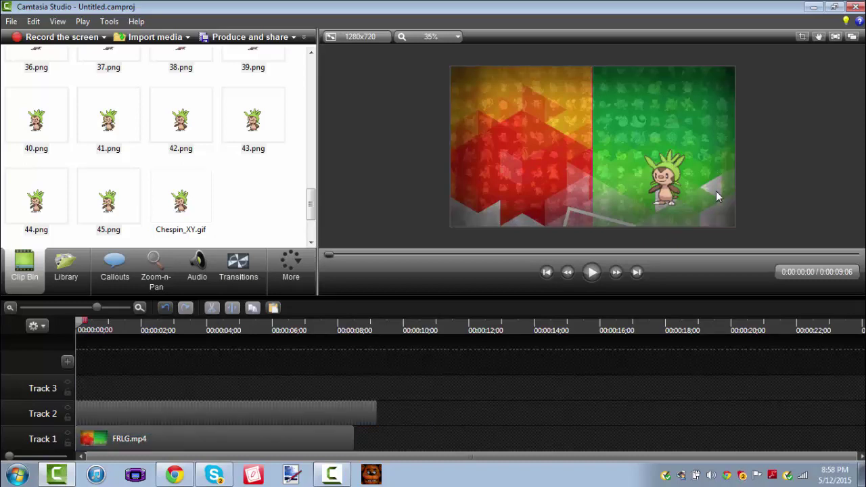
pyautogui.scroll(1, 718, 196)
pyautogui.scroll(-2, 718, 196)
pyautogui.scroll(1, 717, 196)
pyautogui.scroll(1, 717, 196)
pyautogui.scroll(-1, 717, 197)
pyautogui.scroll(1, 717, 196)
pyautogui.scroll(1, 717, 196)
pyautogui.scroll(-2, 717, 196)
pyautogui.scroll(-1, 717, 197)
pyautogui.scroll(2, 717, 196)
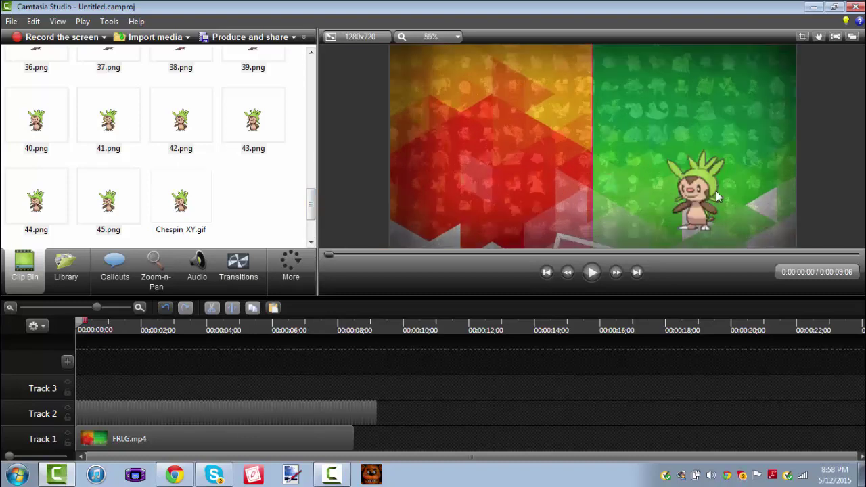
pyautogui.scroll(-1, 717, 196)
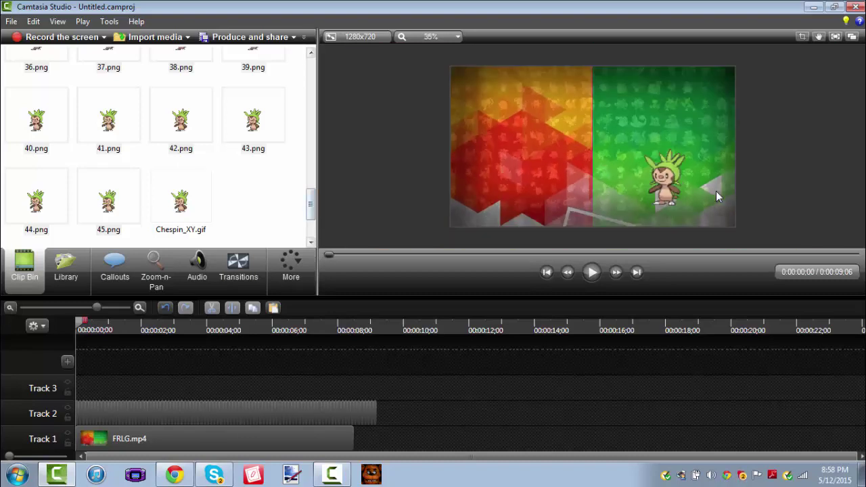
pyautogui.hotkey('ctrl', 'a')
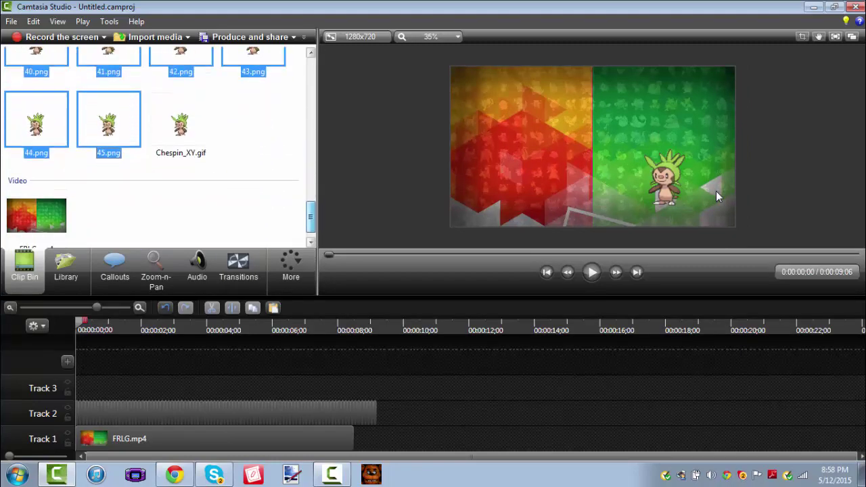
pyautogui.press('space')
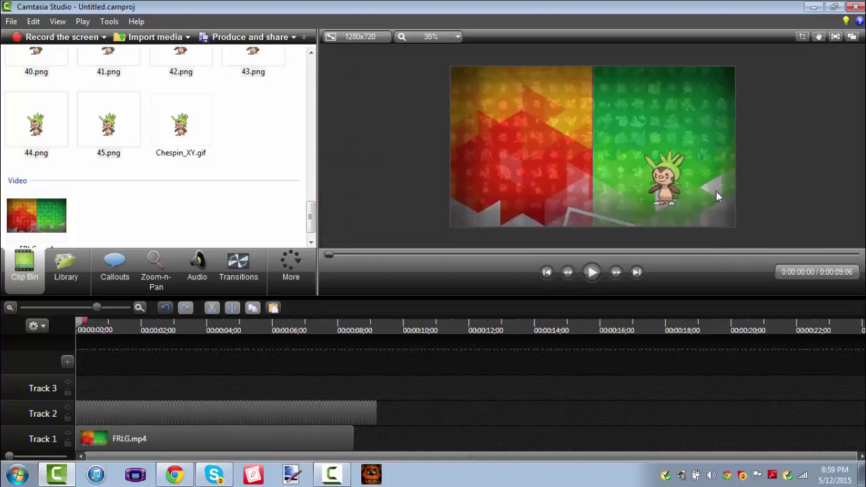
pyautogui.click(717, 196)
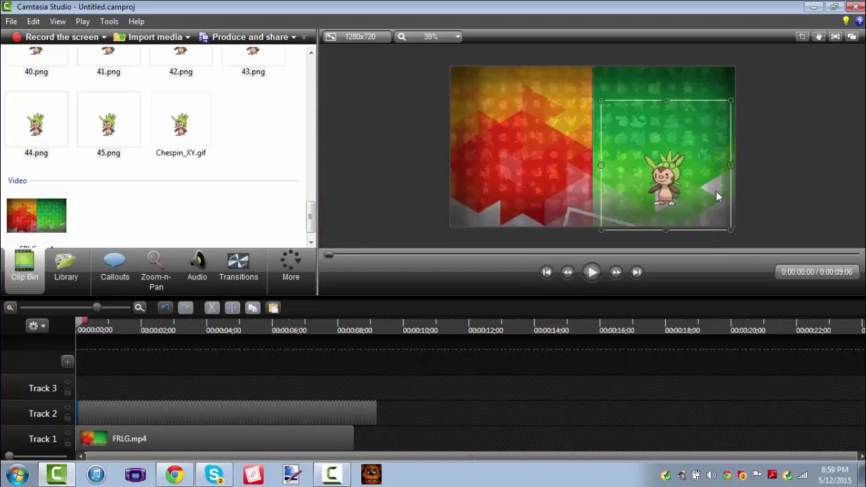